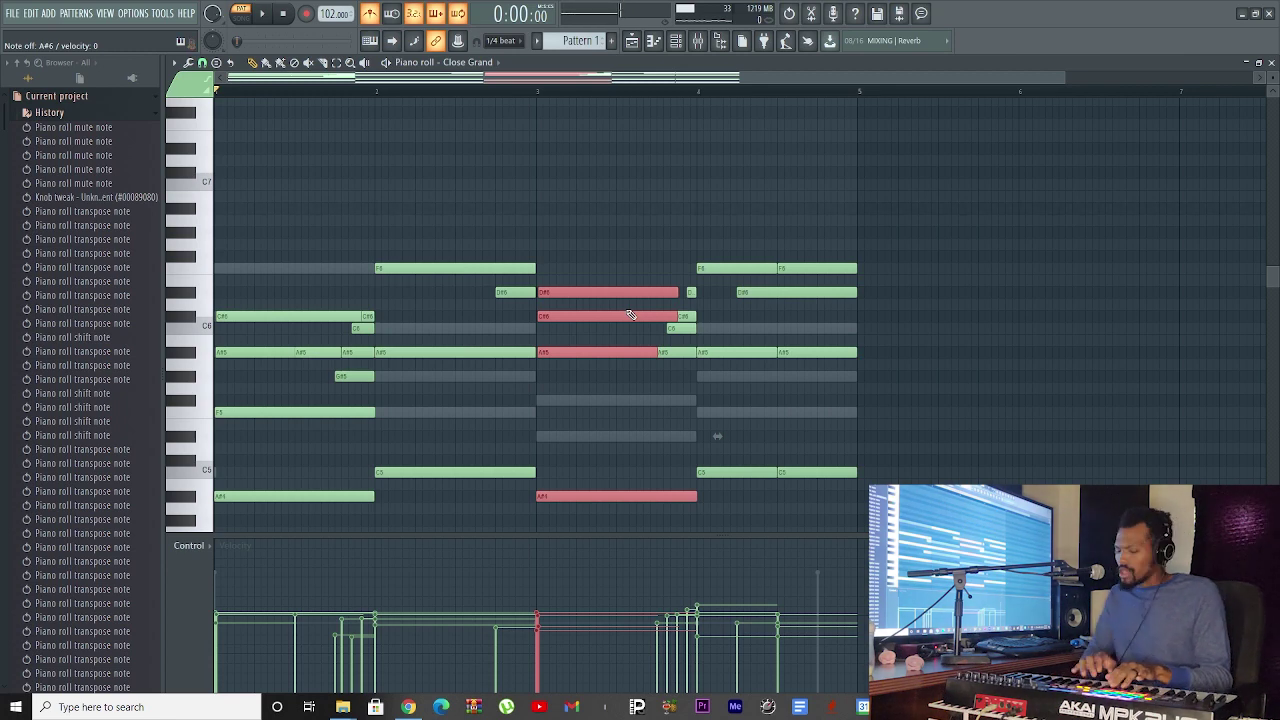
Deselect the notes in bar 3, and play back the Close Grand pattern with the metronome switched off.
scroll(631, 312, up, 3)
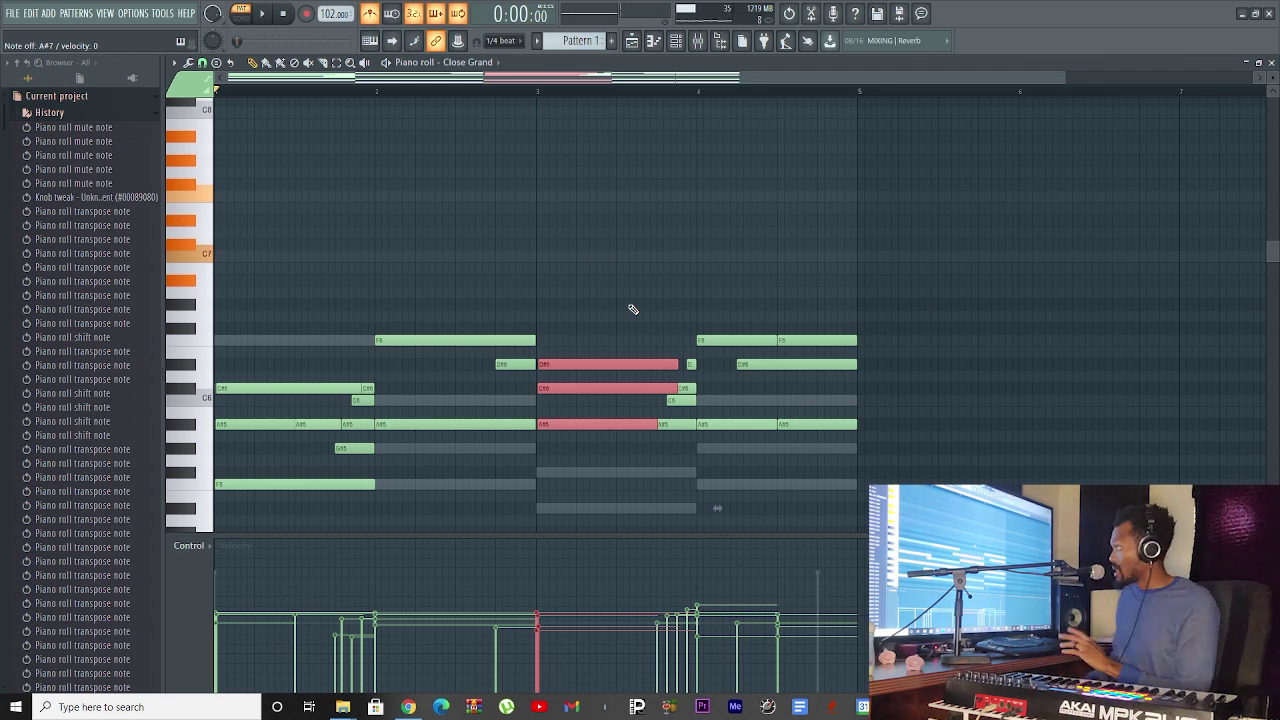
scroll(631, 311, down, 4)
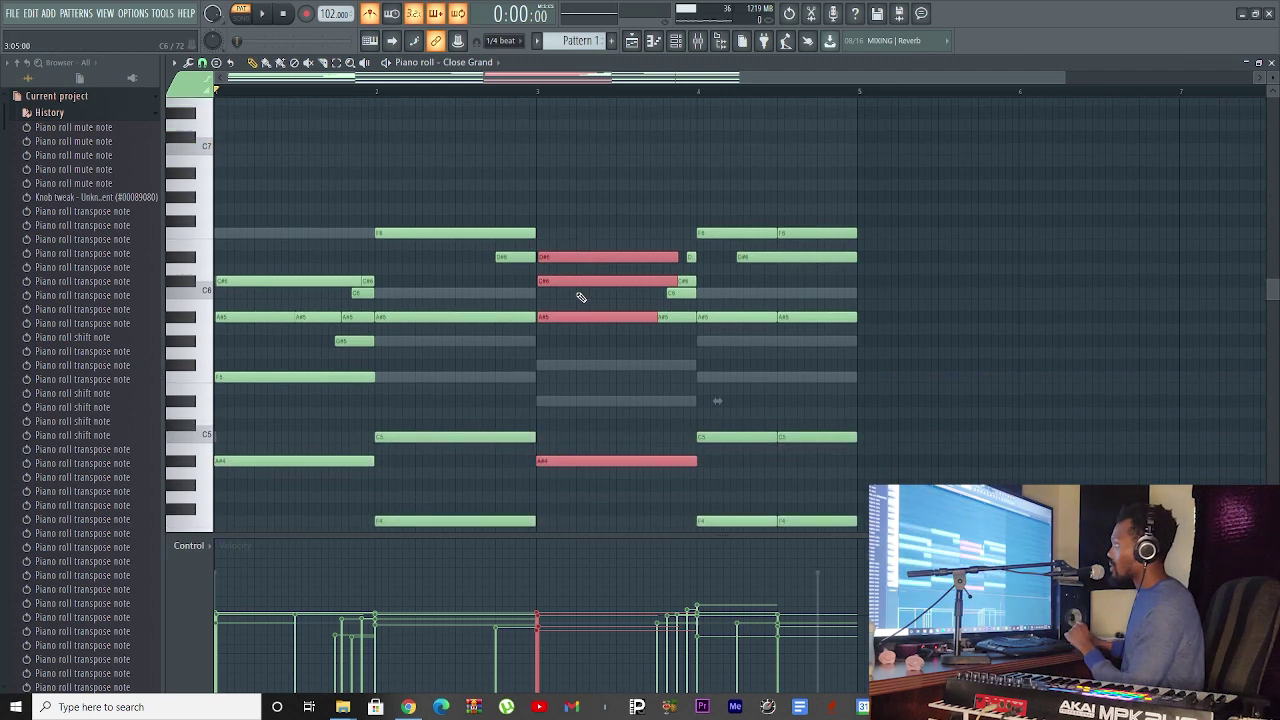
click(577, 91)
drag(698, 126, 186, 104)
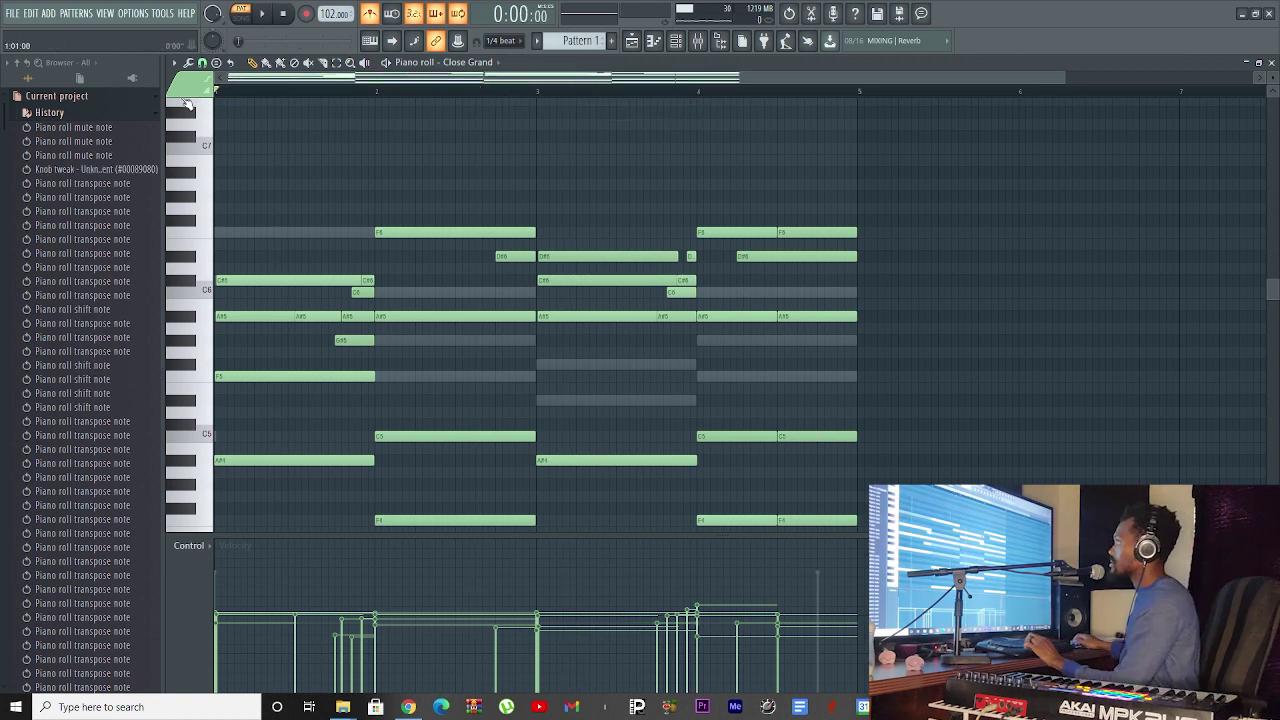
key(space)
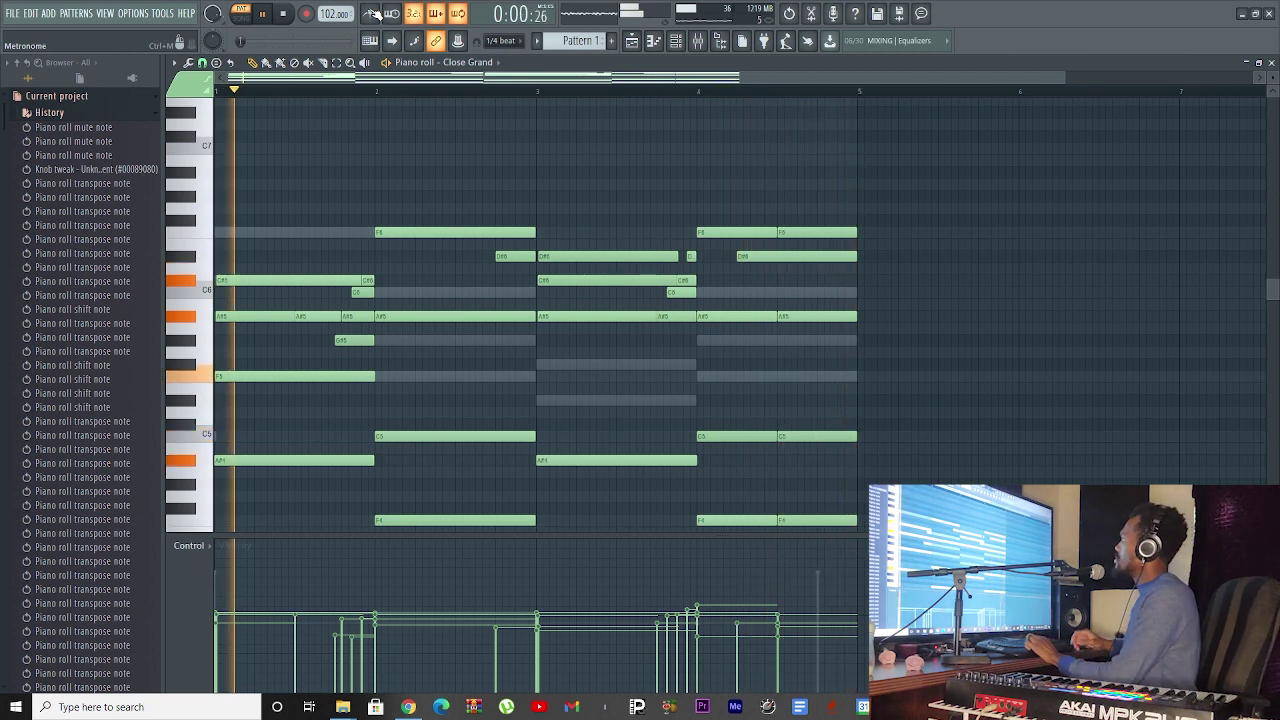
key(space)
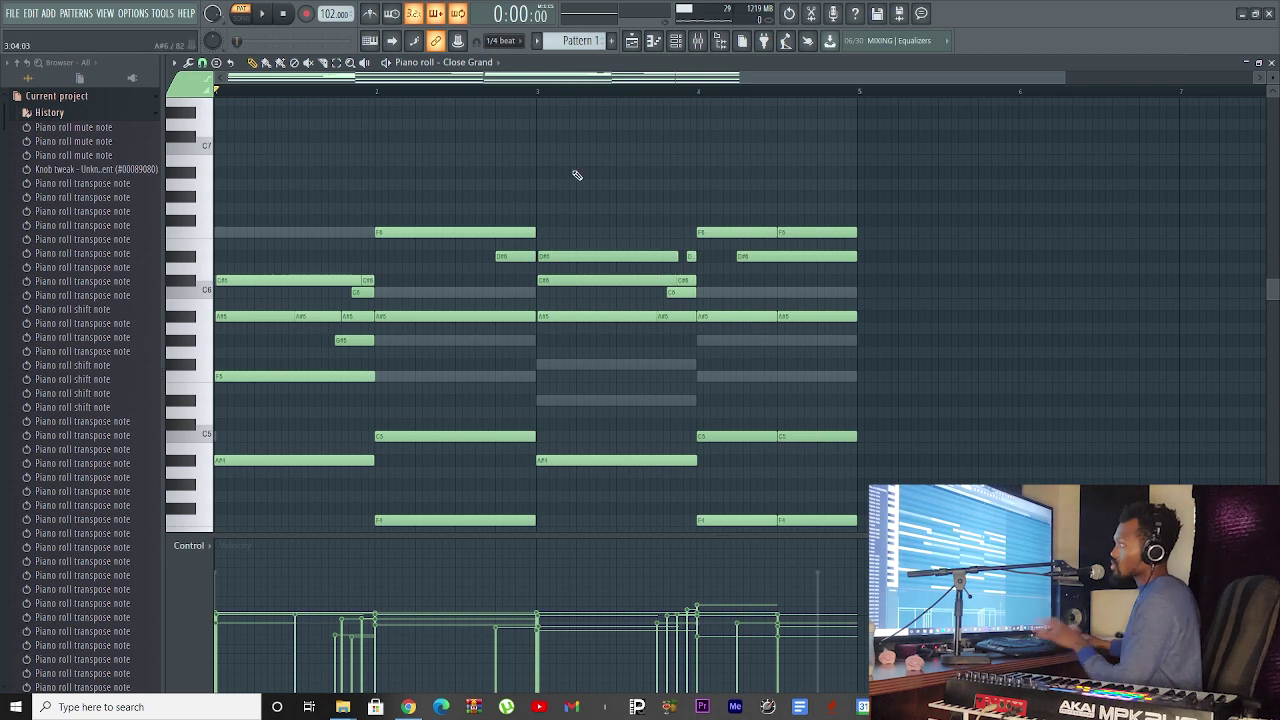
Open the piano roll of the Close Grand #2 channel.
click(676, 44)
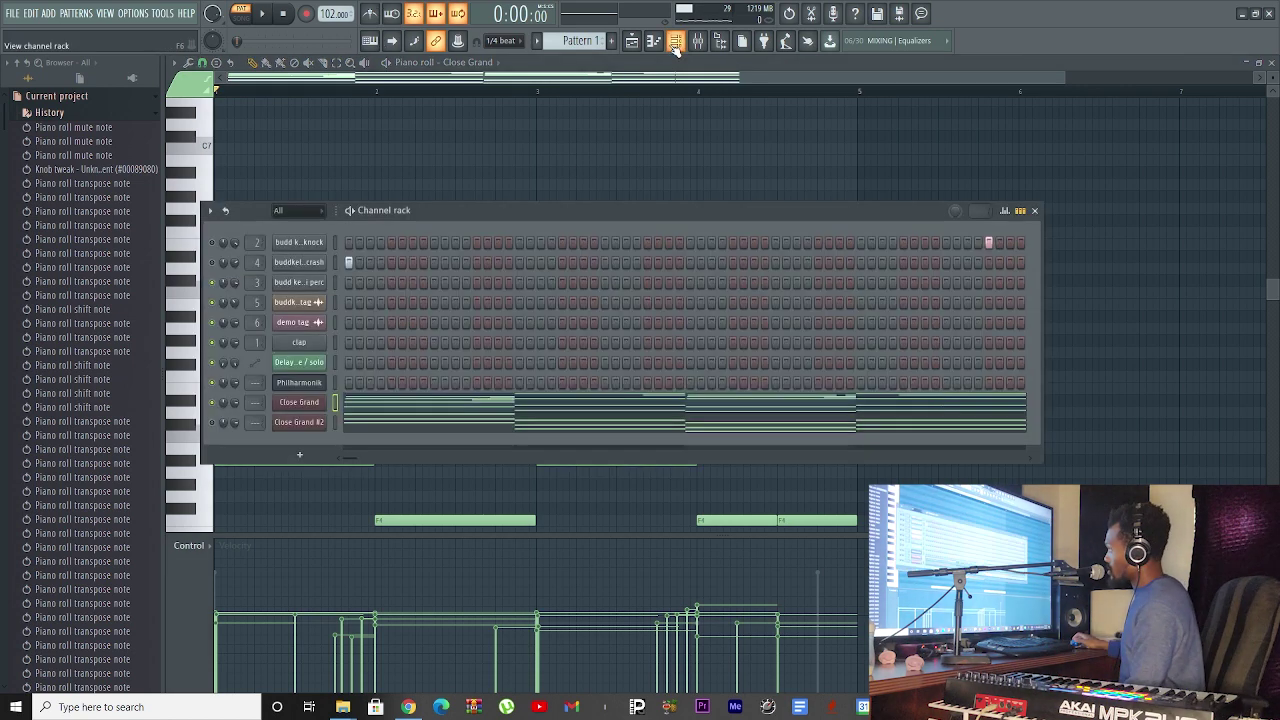
click(363, 409)
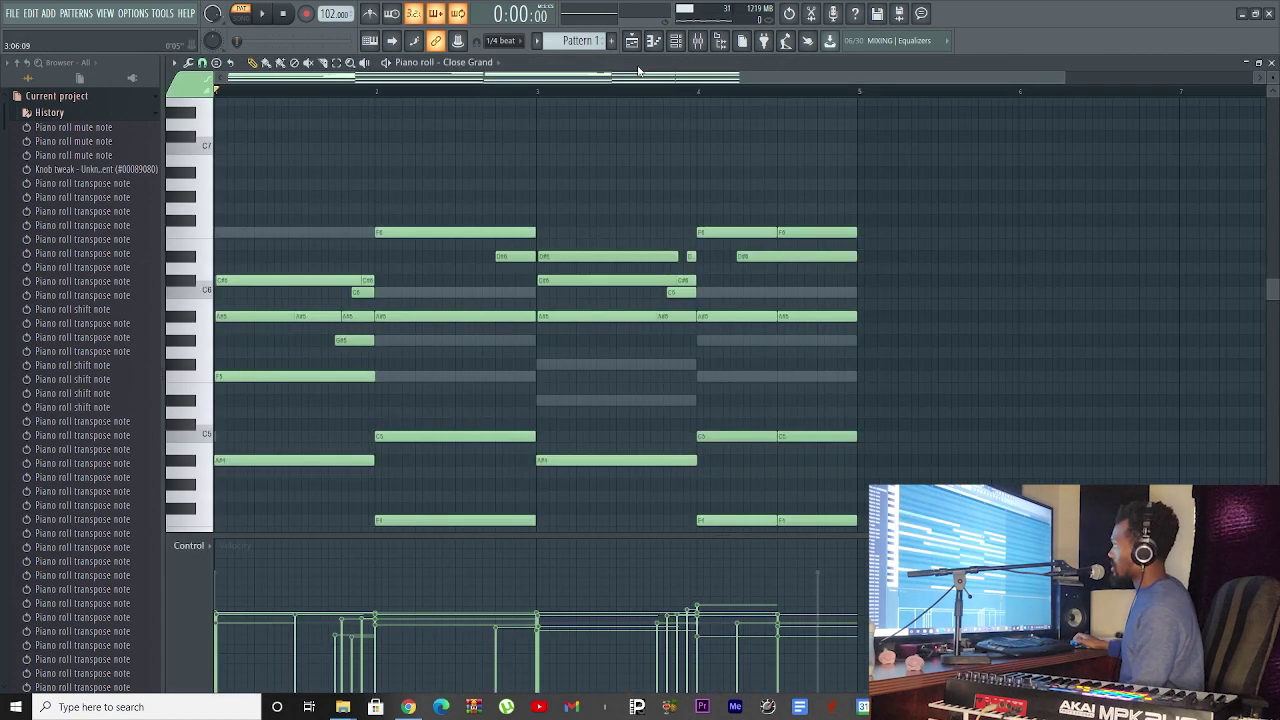
click(676, 40)
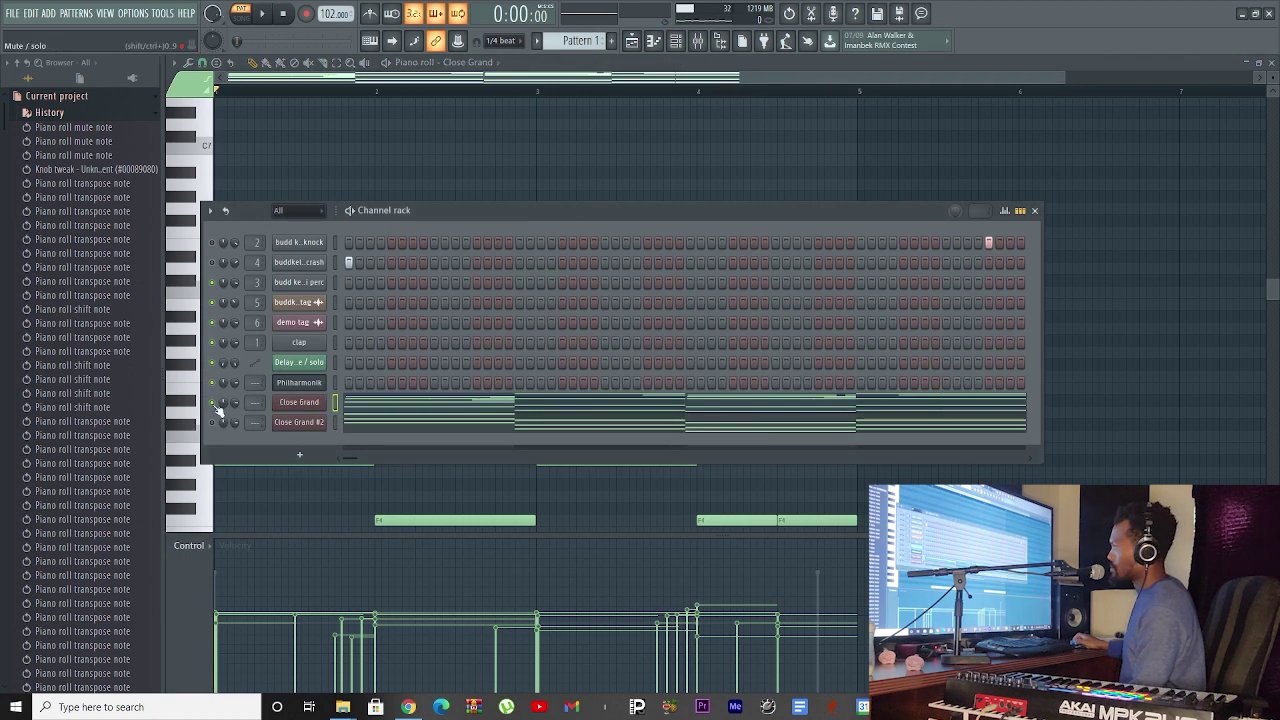
click(371, 423)
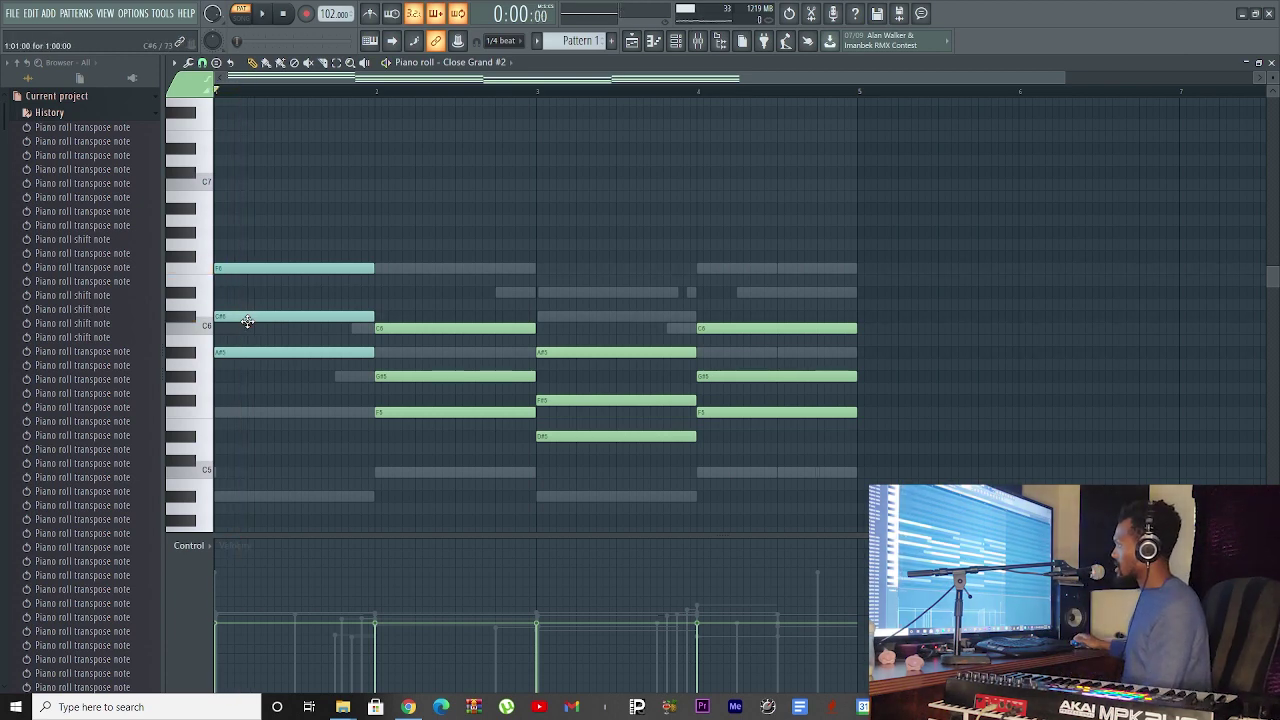
Add one-bar bass notes under the chords: A#4 in bar 1, F4 in bars 2 and 4, and D#4 in bar 3.
scroll(250, 310, down, 3)
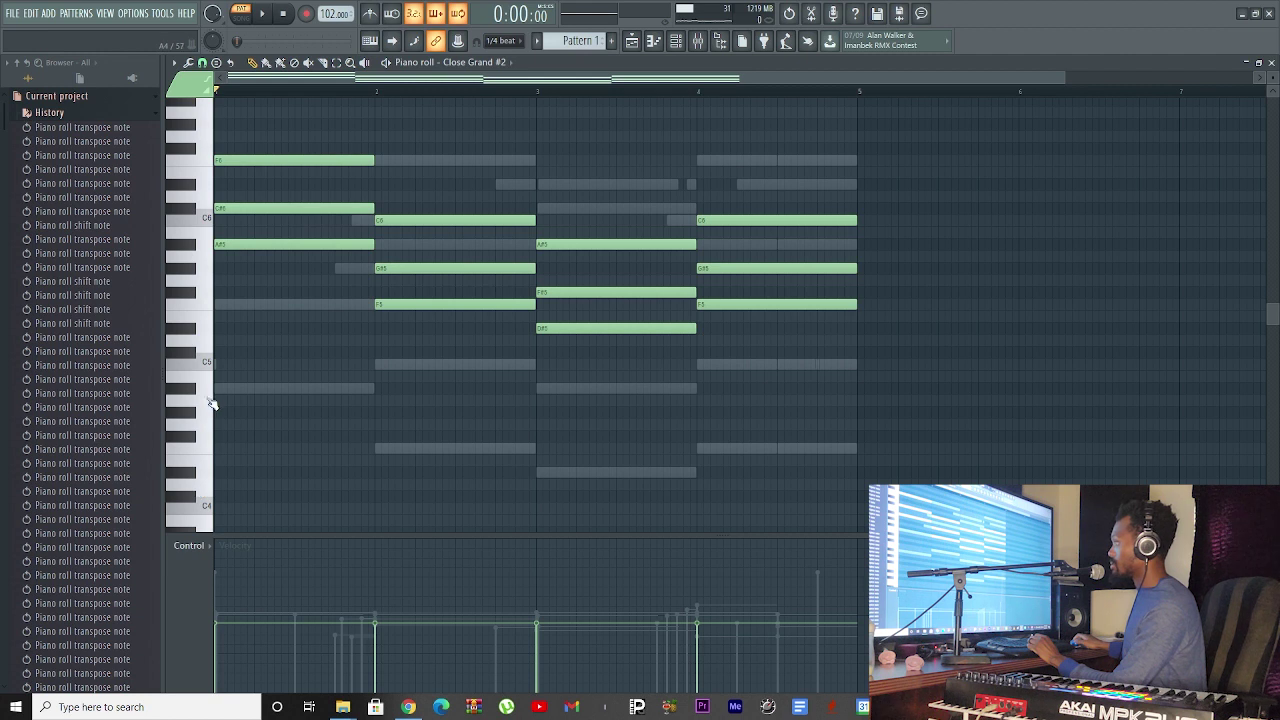
click(224, 390)
click(396, 308)
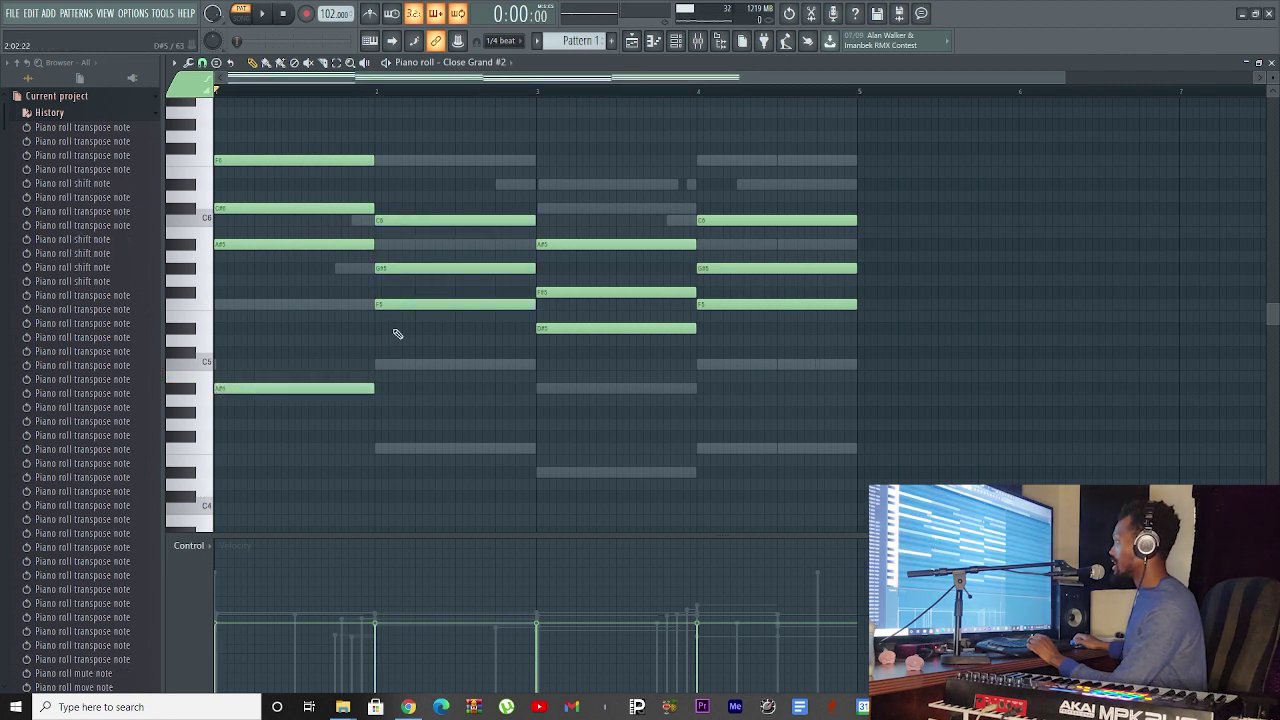
click(205, 449)
click(380, 449)
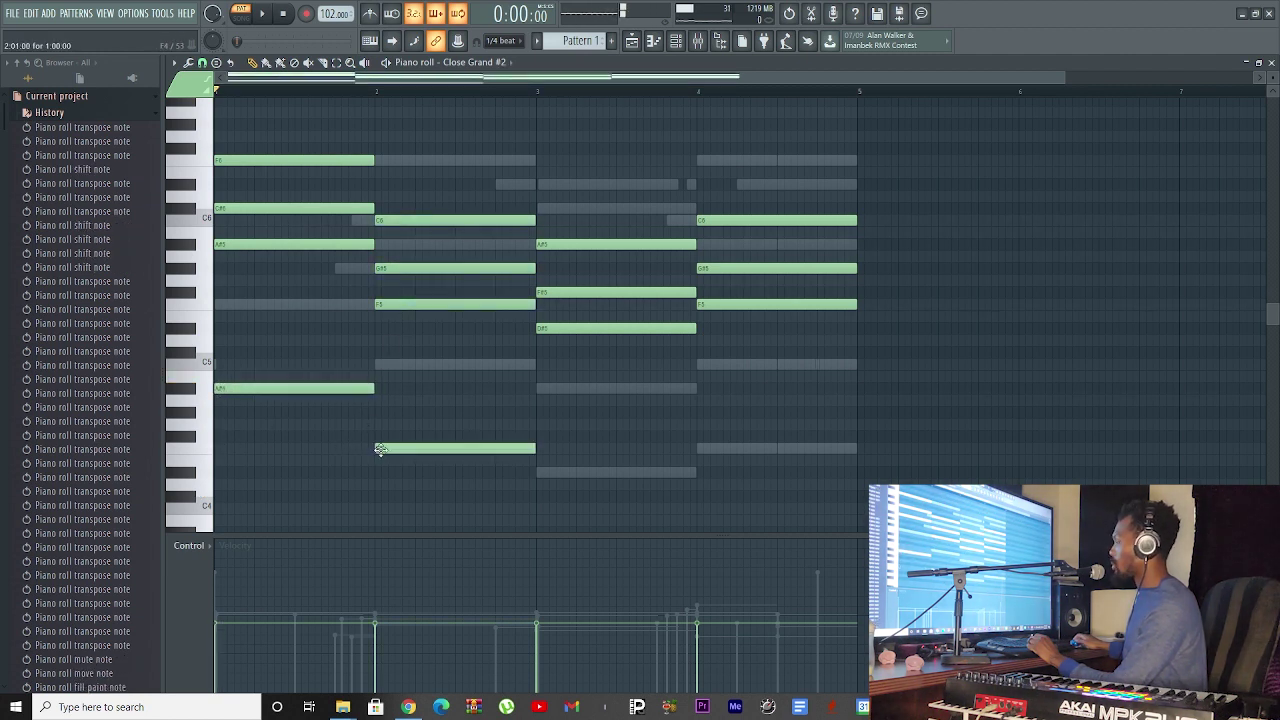
ctrl+click(563, 327)
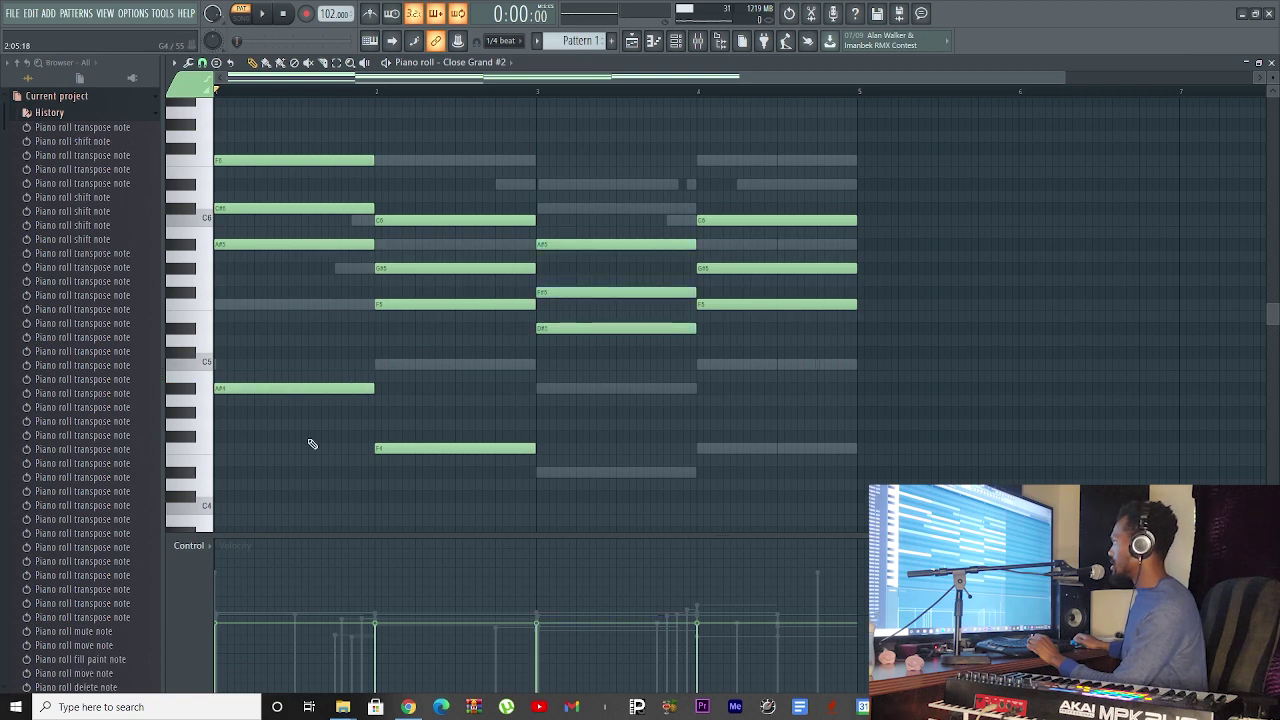
scroll(241, 404, down, 3)
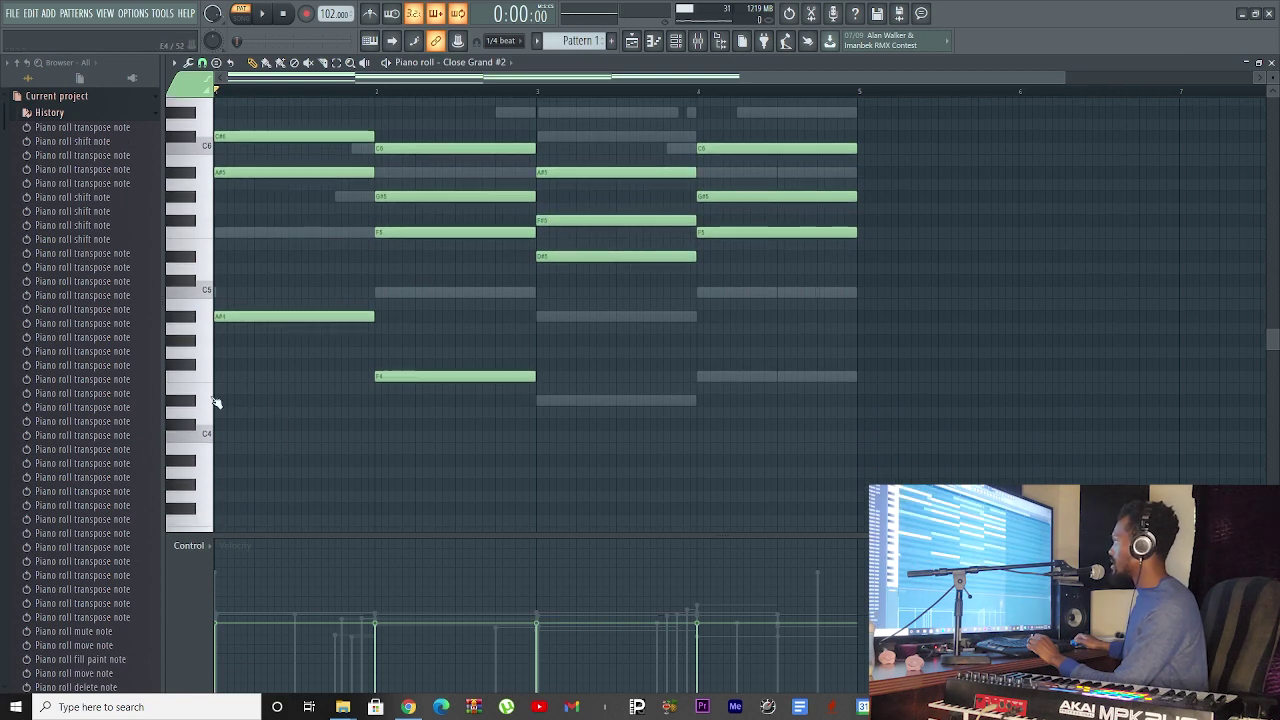
click(541, 405)
click(698, 376)
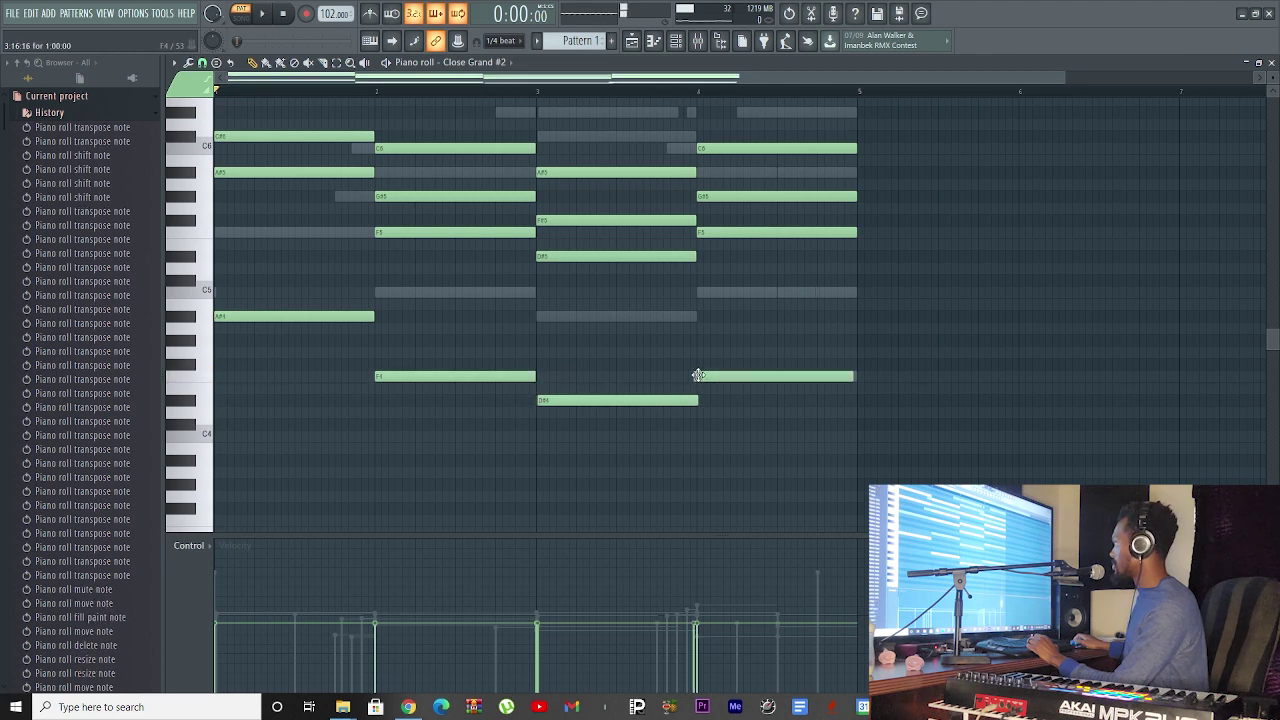
Try to quantize the bass notes in bars 2 to 4 with the Quarter-step template.
drag(791, 350, 255, 424)
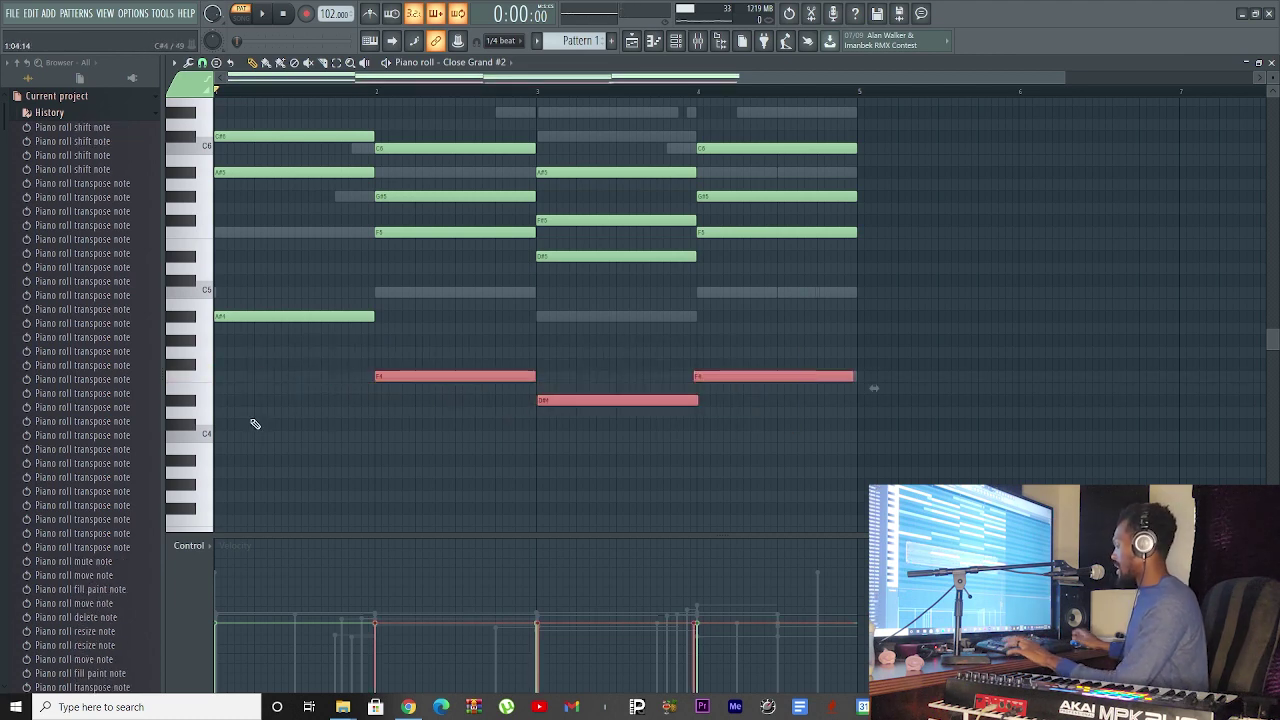
key(alt+Tab)
key(alt+q)
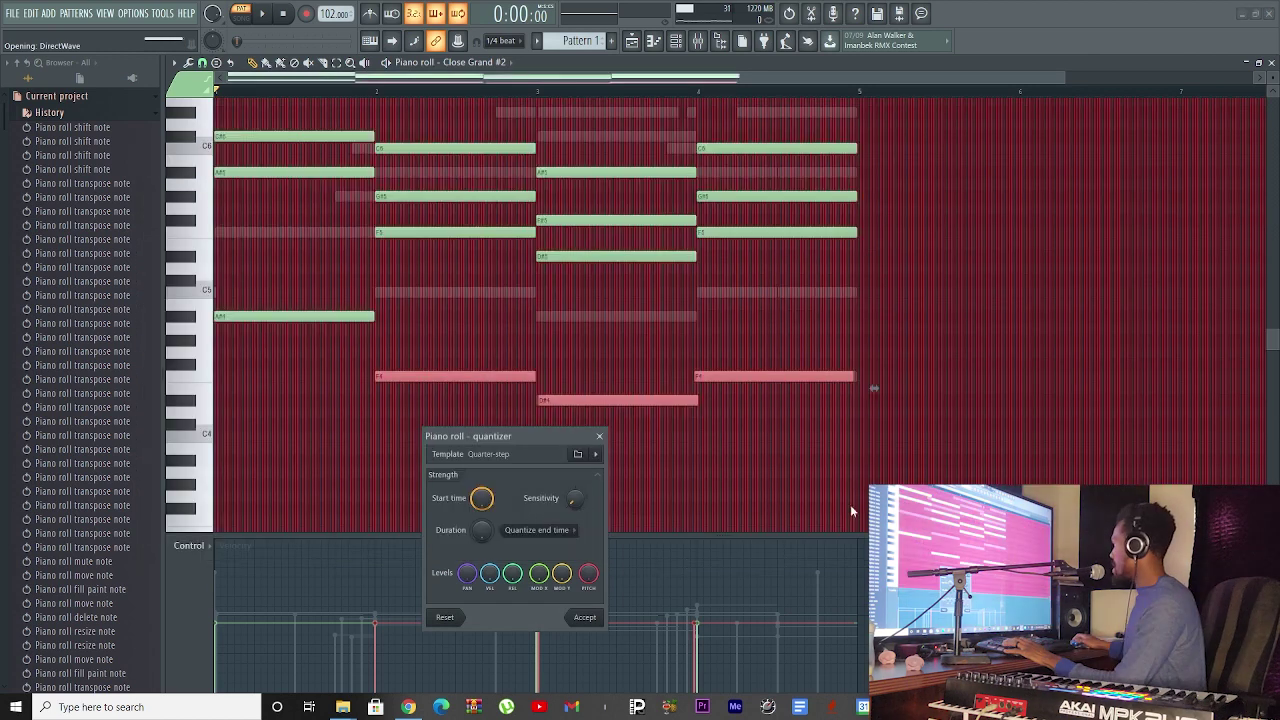
key(Return)
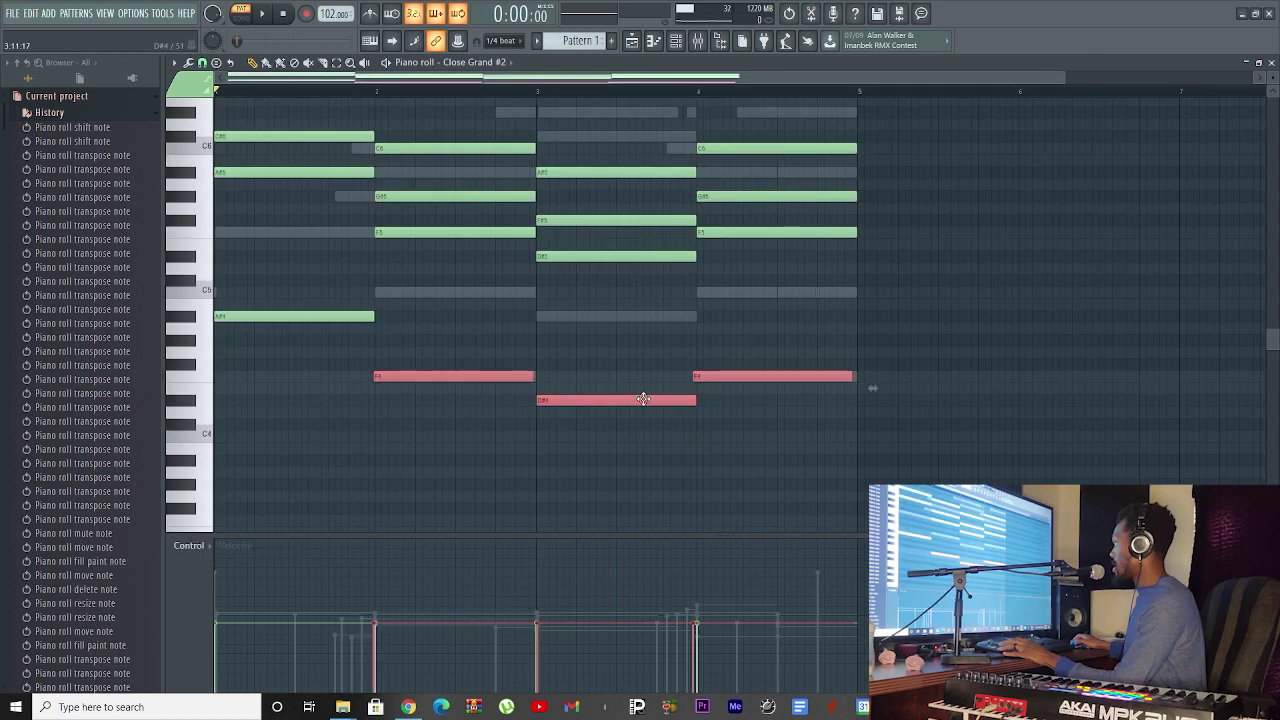
key(ctrl+z)
Add low bass fifths, F3 with C4 in bars 2 and 4 and D#3 with A#3 in bar 3, and play the pattern.
scroll(212, 344, up, 2)
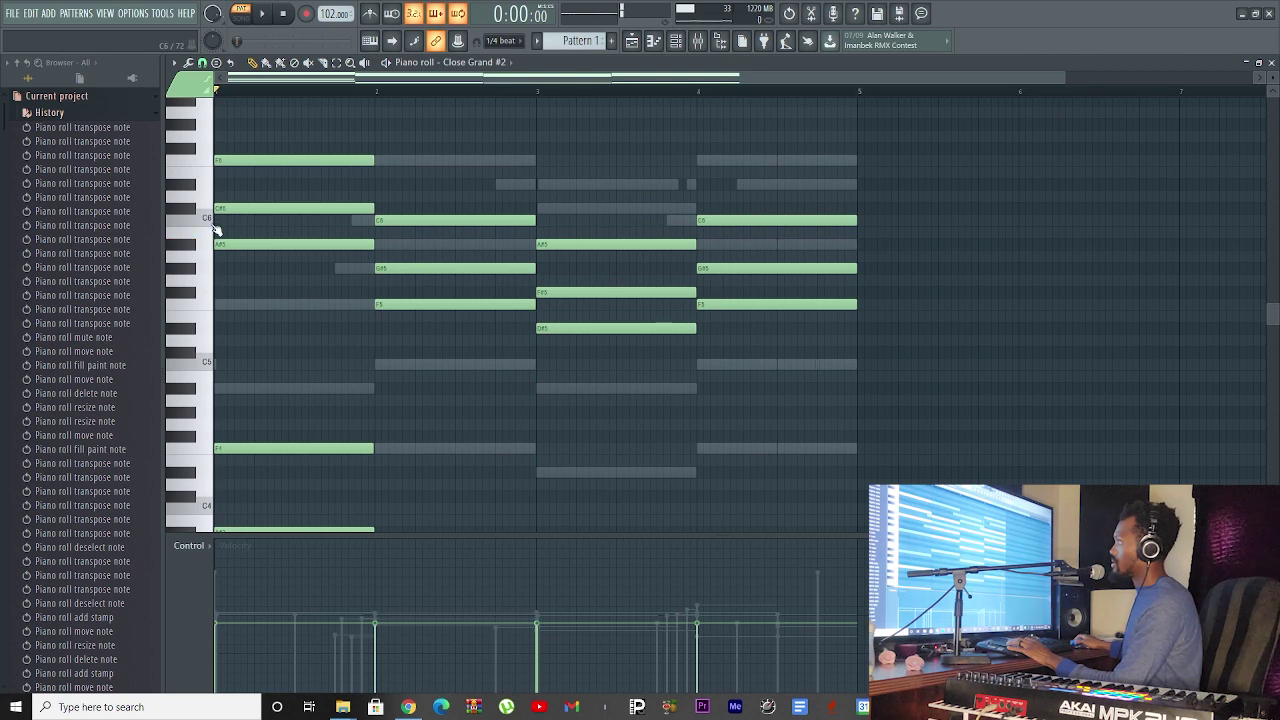
scroll(283, 288, down, 1)
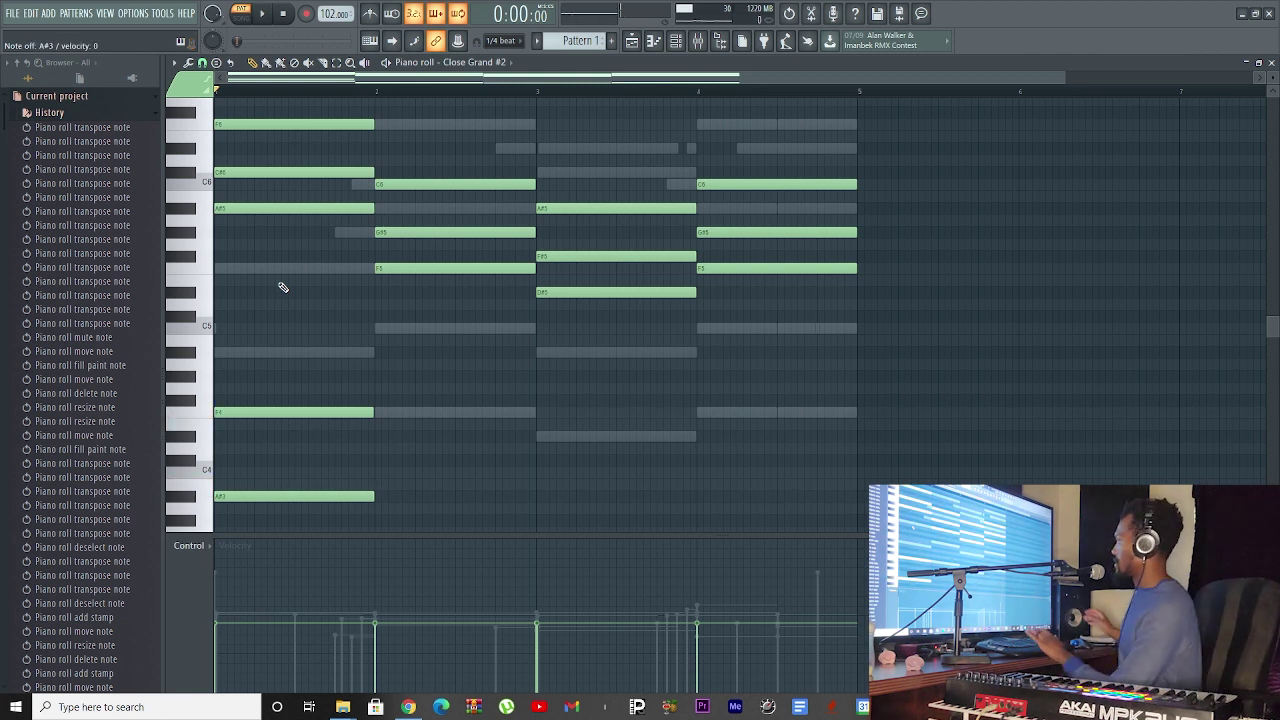
click(475, 268)
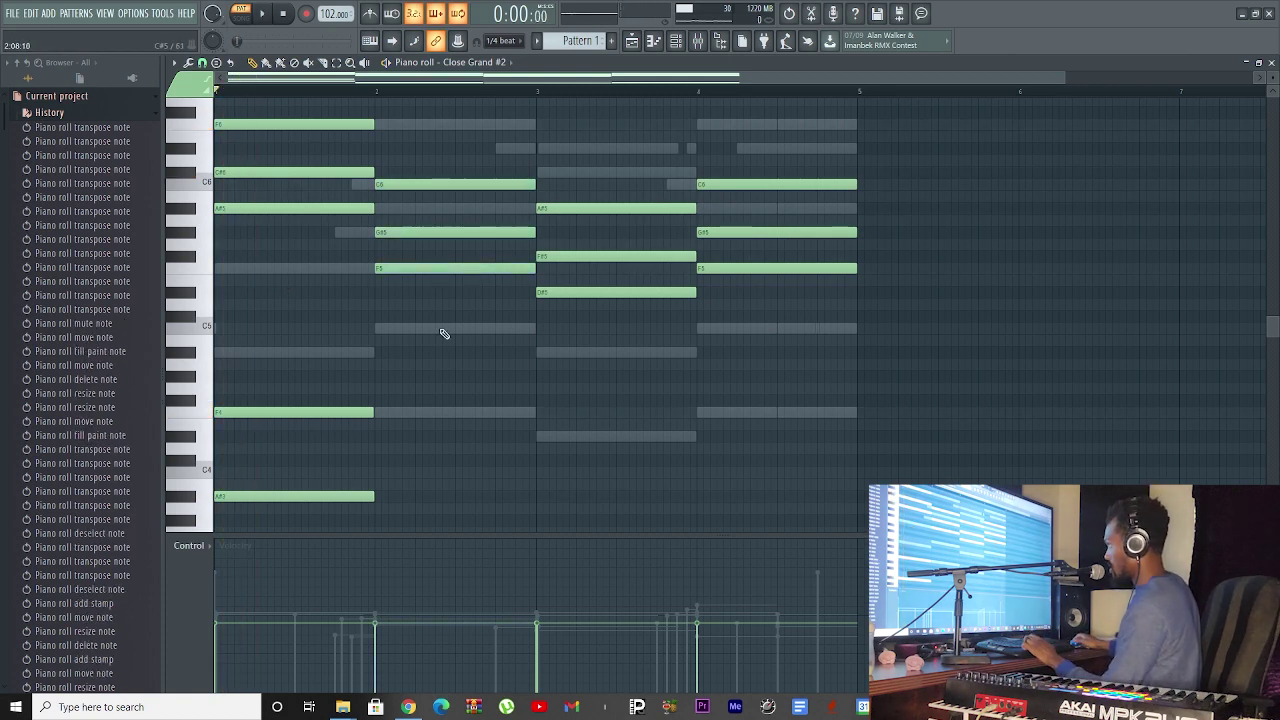
key(space)
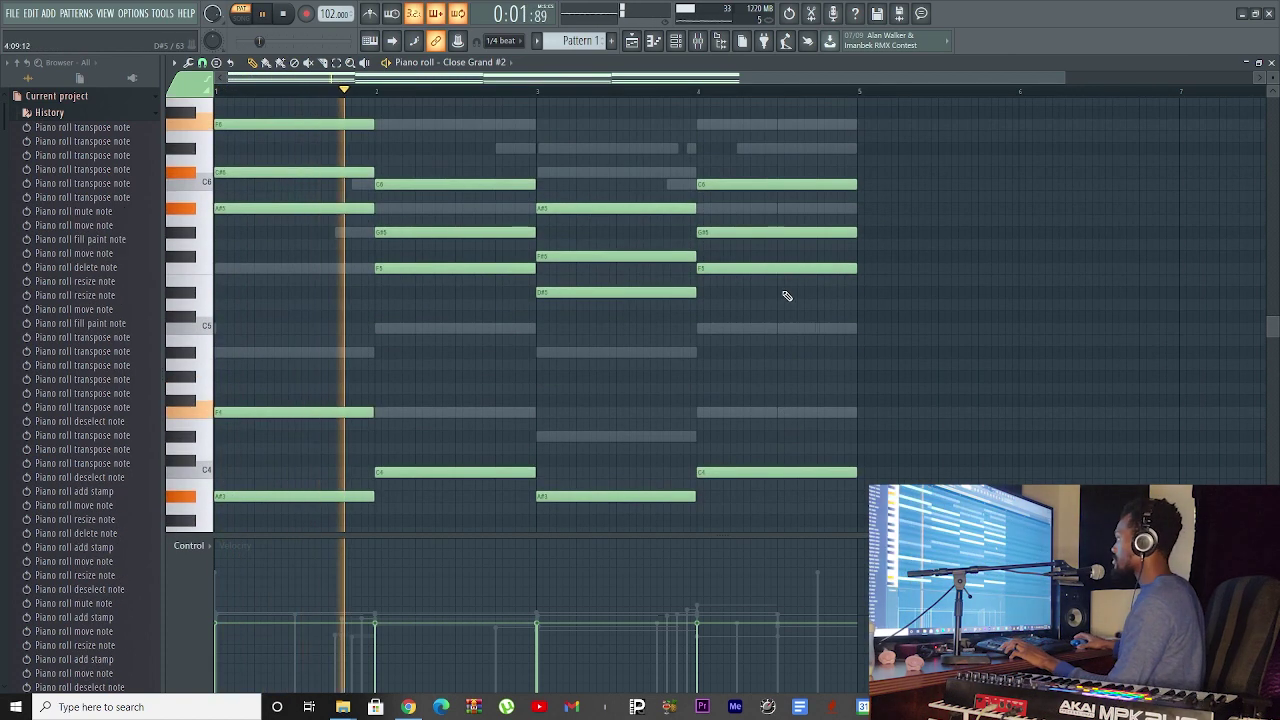
scroll(664, 251, down, 3)
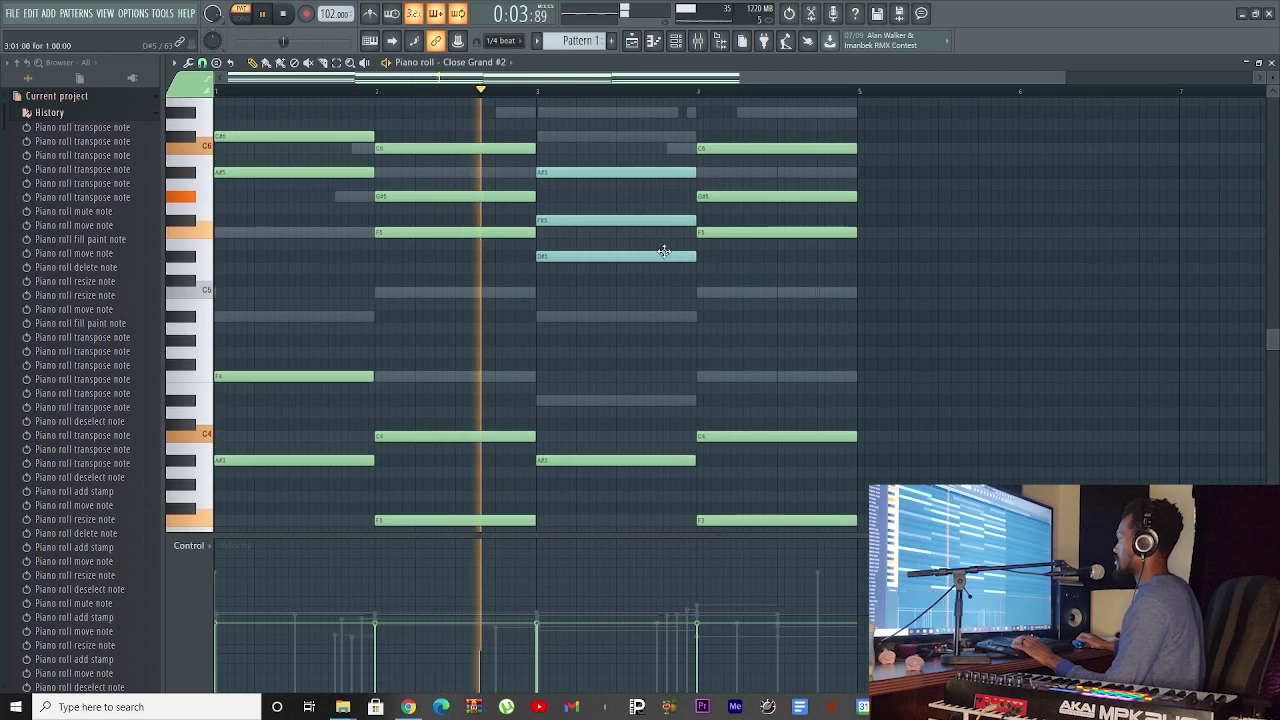
Transpose the low bass notes in bars 2 to 4 up one octave and replay the pattern.
drag(488, 335, 908, 540)
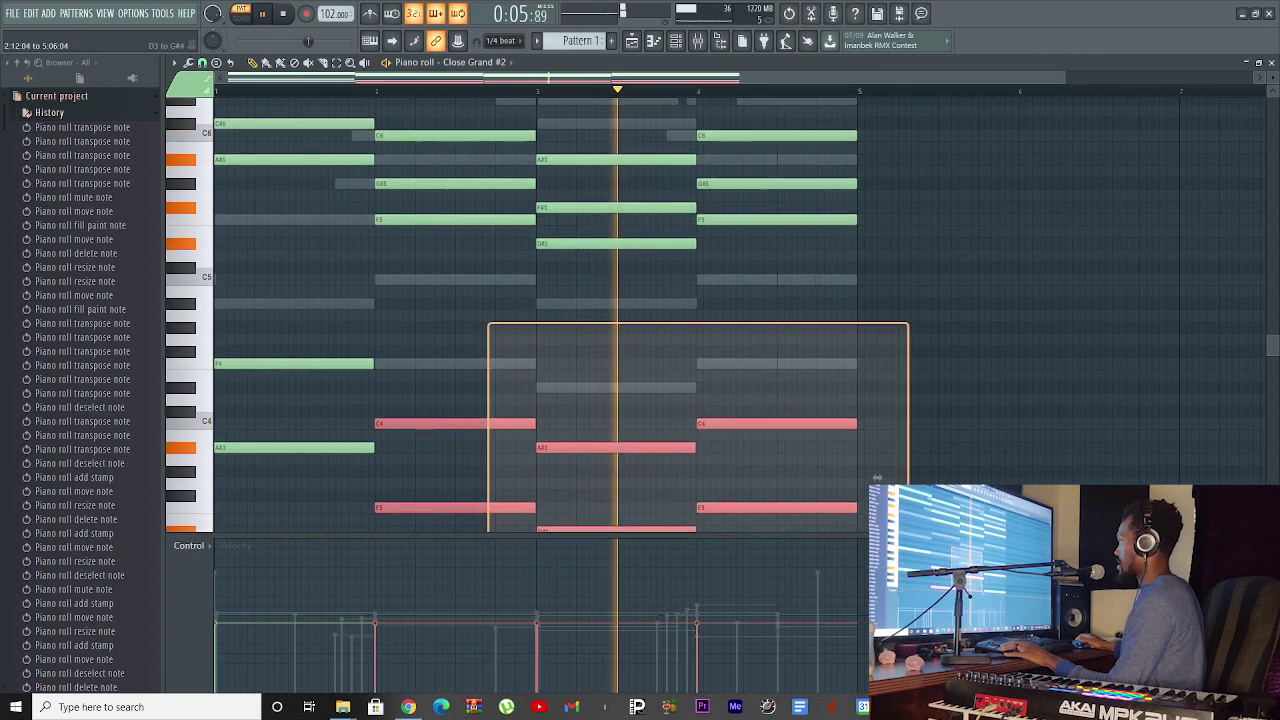
drag(876, 478, 876, 478)
key(space)
key(ctrl+Up)
key(space)
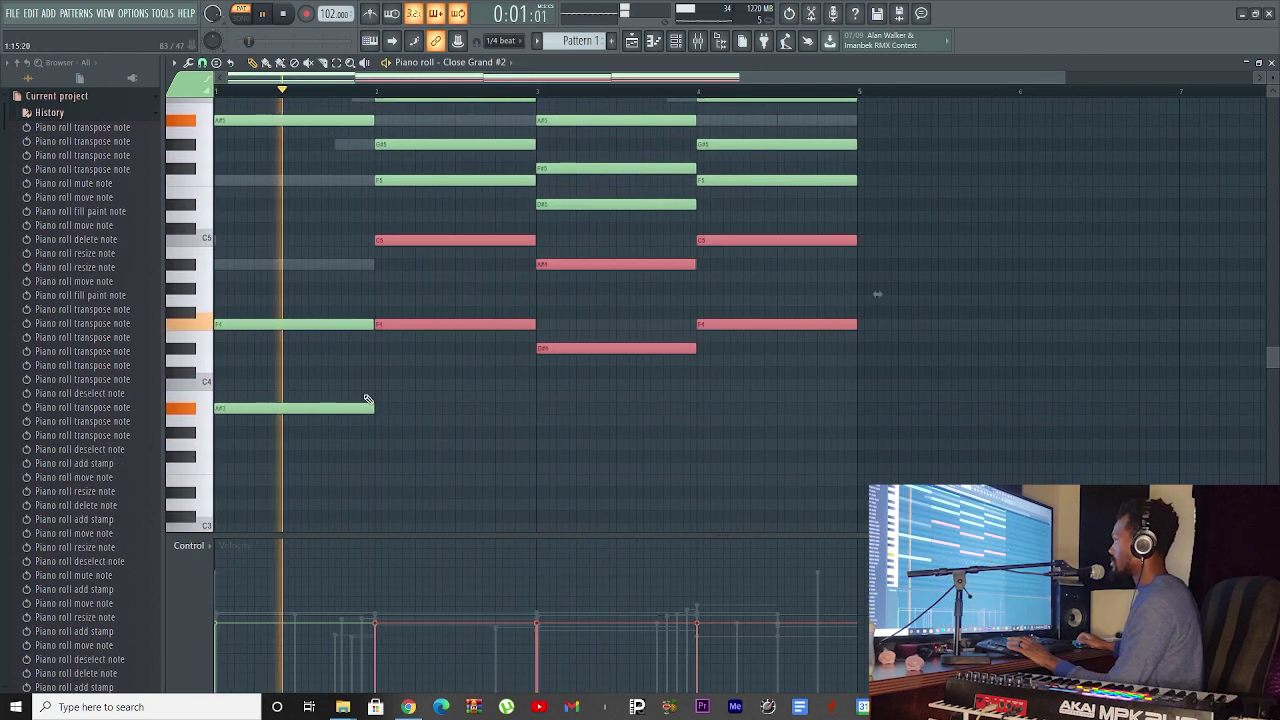
Transpose the two bass notes of bar 1 up one octave, and audition the chord progression.
scroll(366, 400, up, 3)
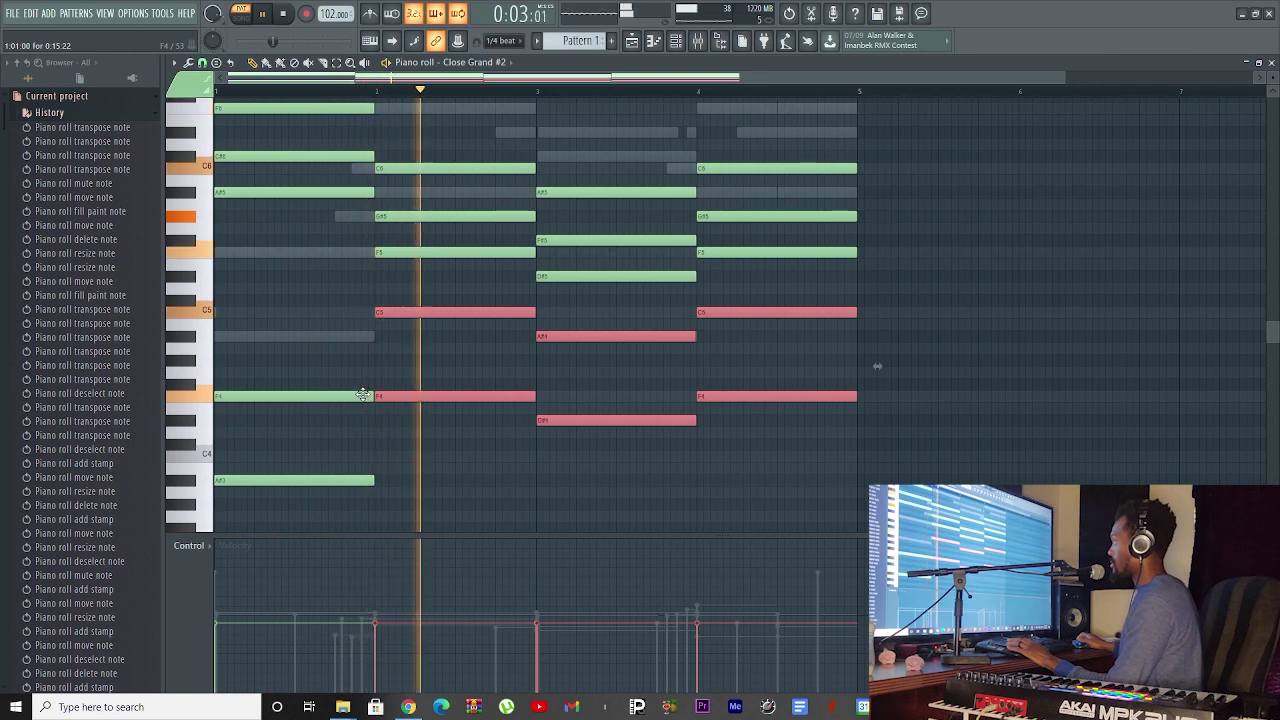
key(space)
drag(351, 367, 314, 534)
key(ctrl+Up)
key(space)
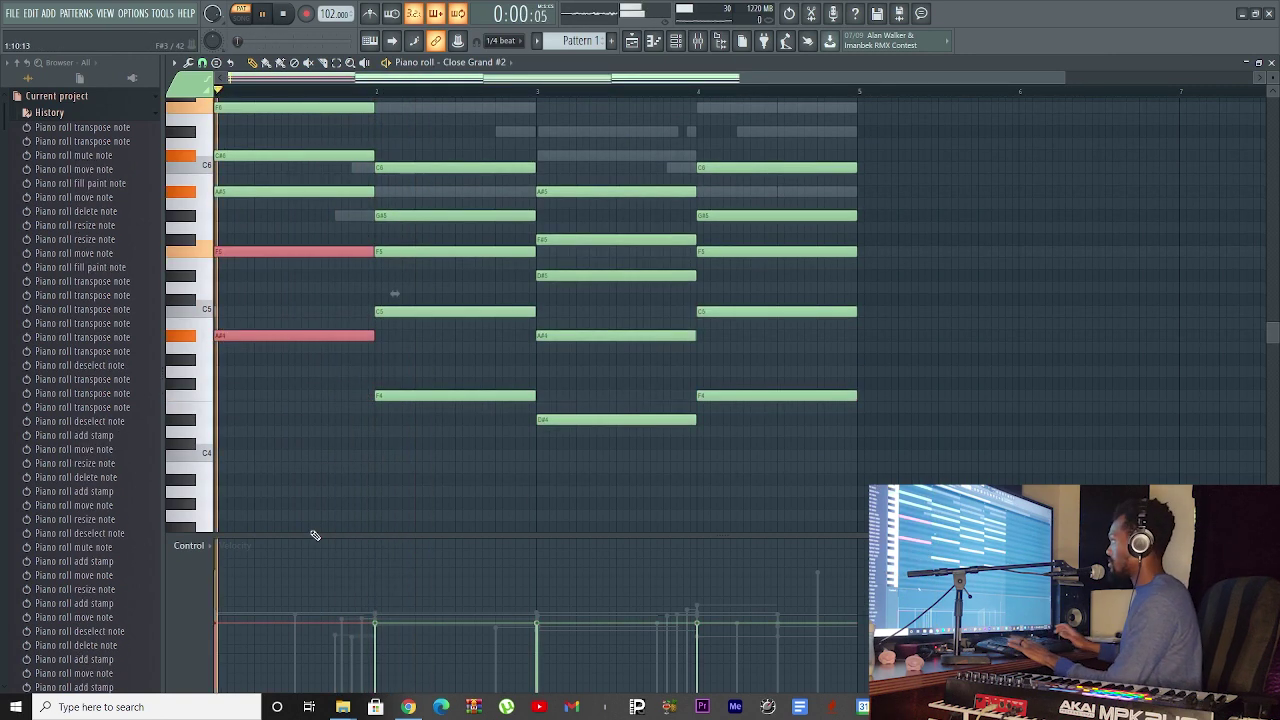
scroll(460, 370, up, 3)
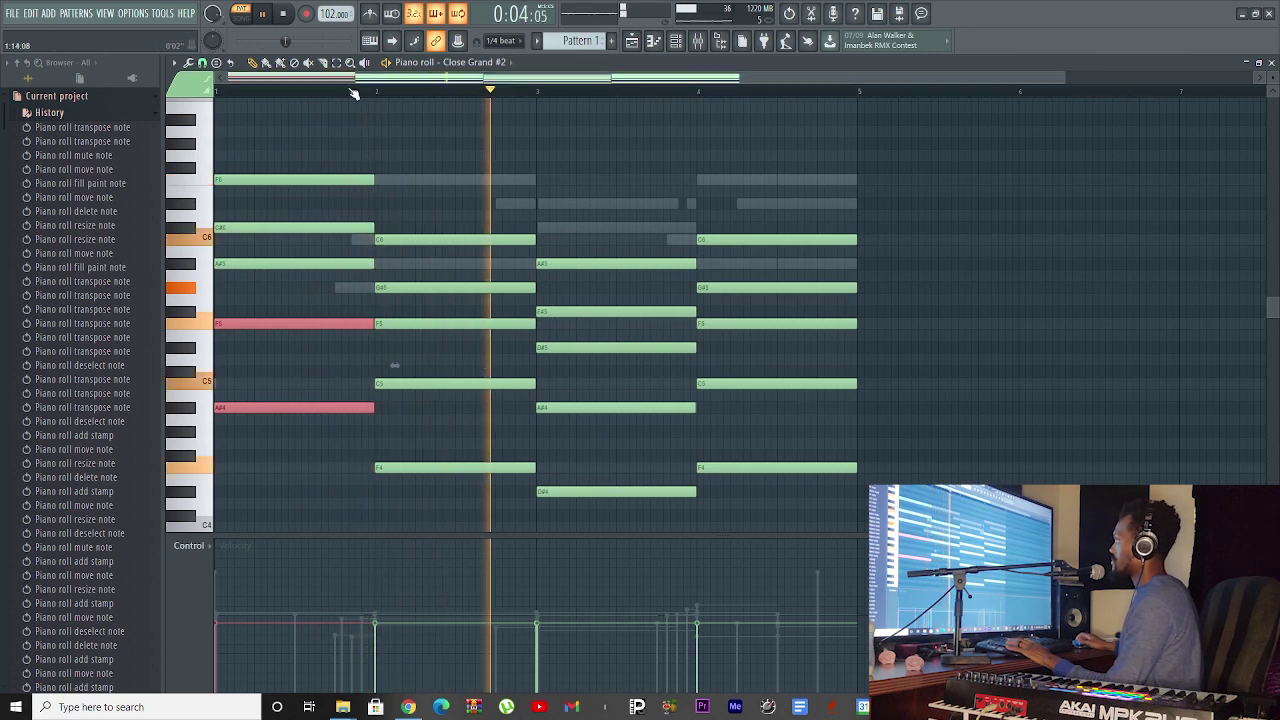
key(space)
Add short melody notes (A#5, G#5, C6 and C#6) over the chords in bars 1 to 4, and mute the chord notes.
scroll(382, 392, up, 3)
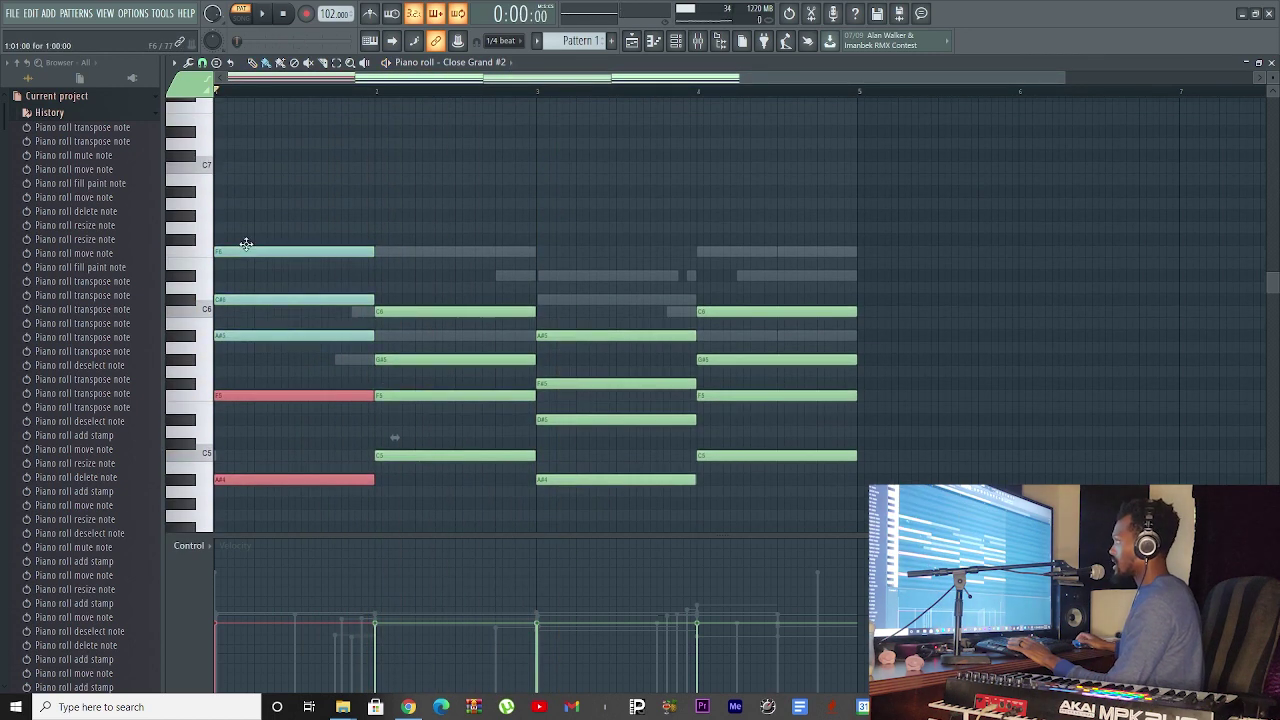
click(322, 227)
drag(476, 227, 367, 227)
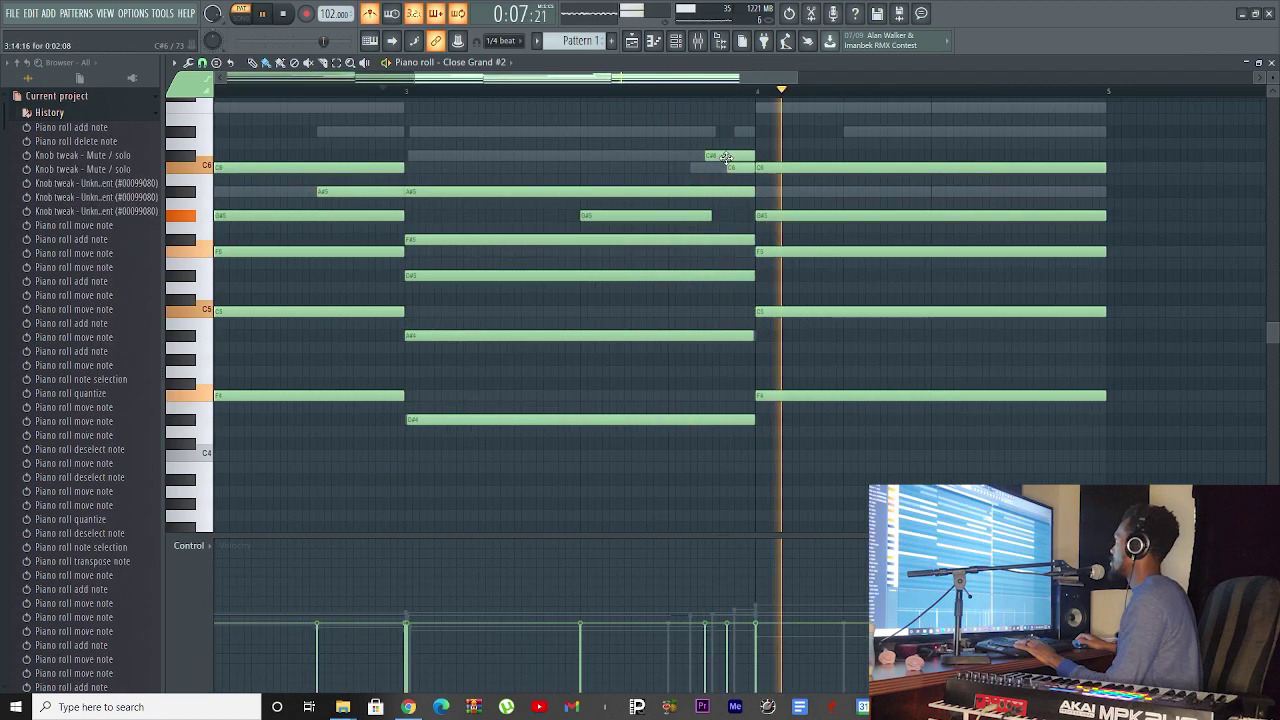
drag(1098, 184, 1097, 172)
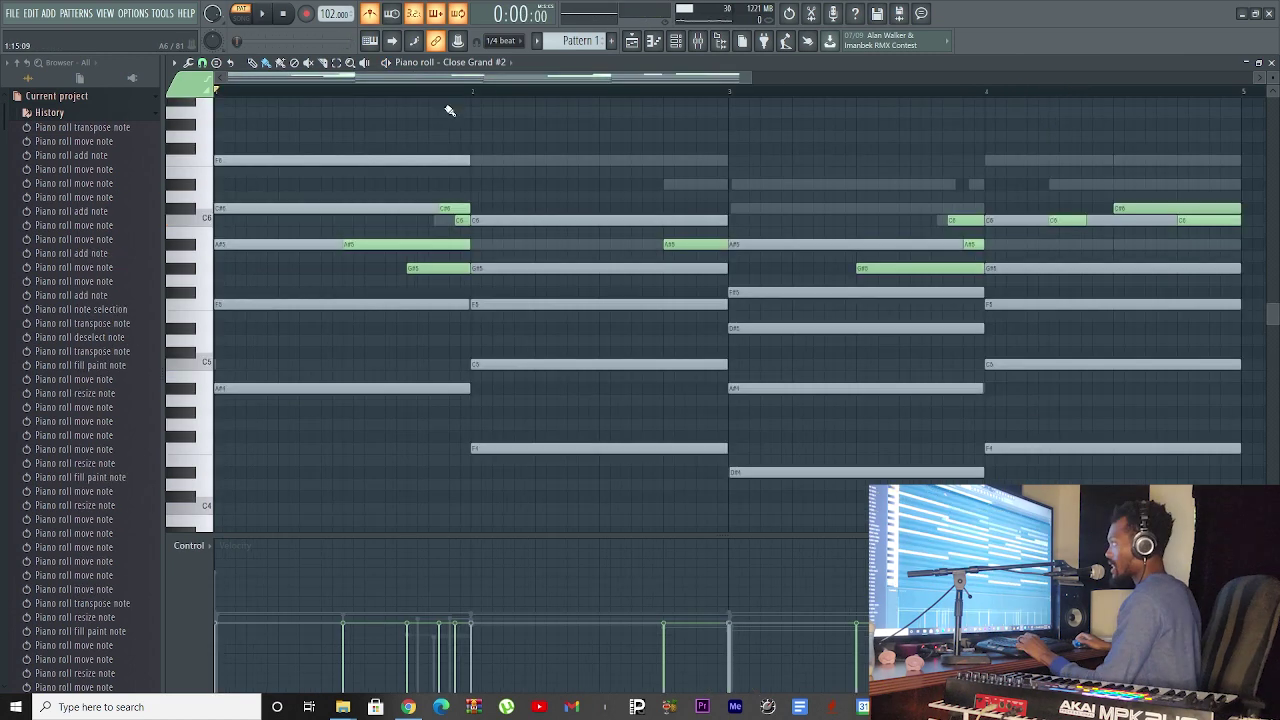
Play back the isolated melody notes from the start of the pattern.
click(320, 92)
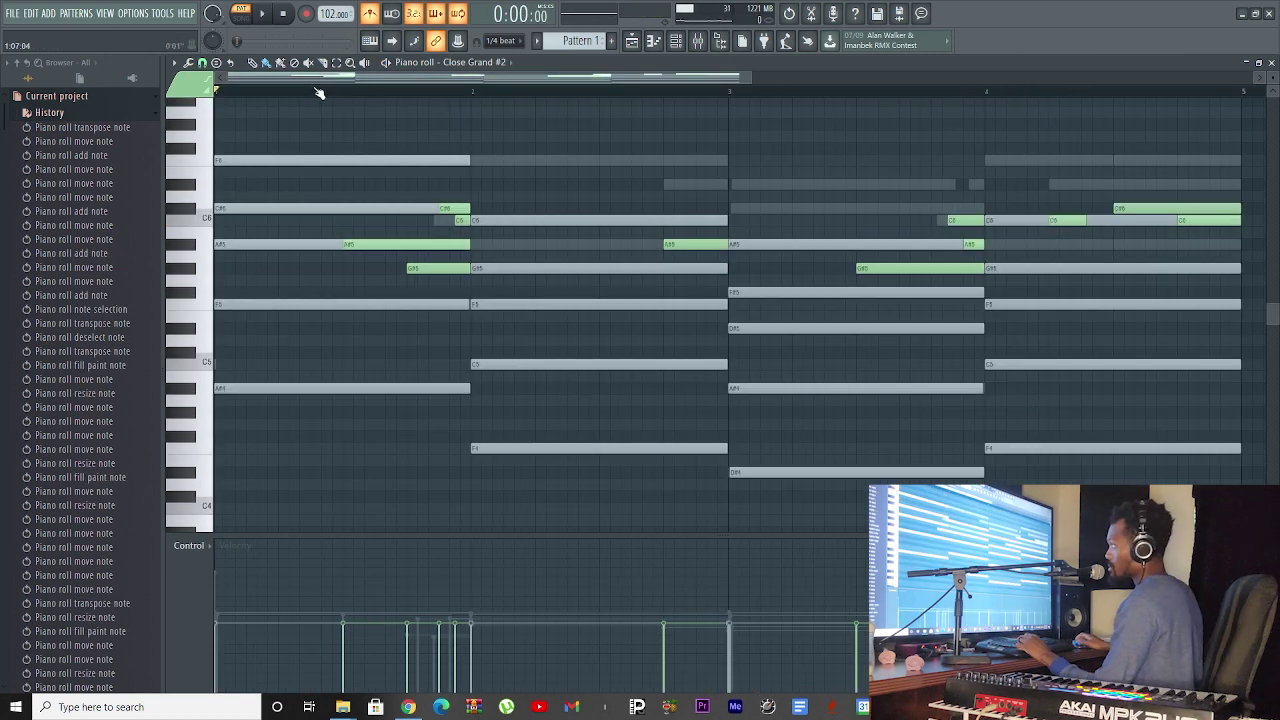
key(space)
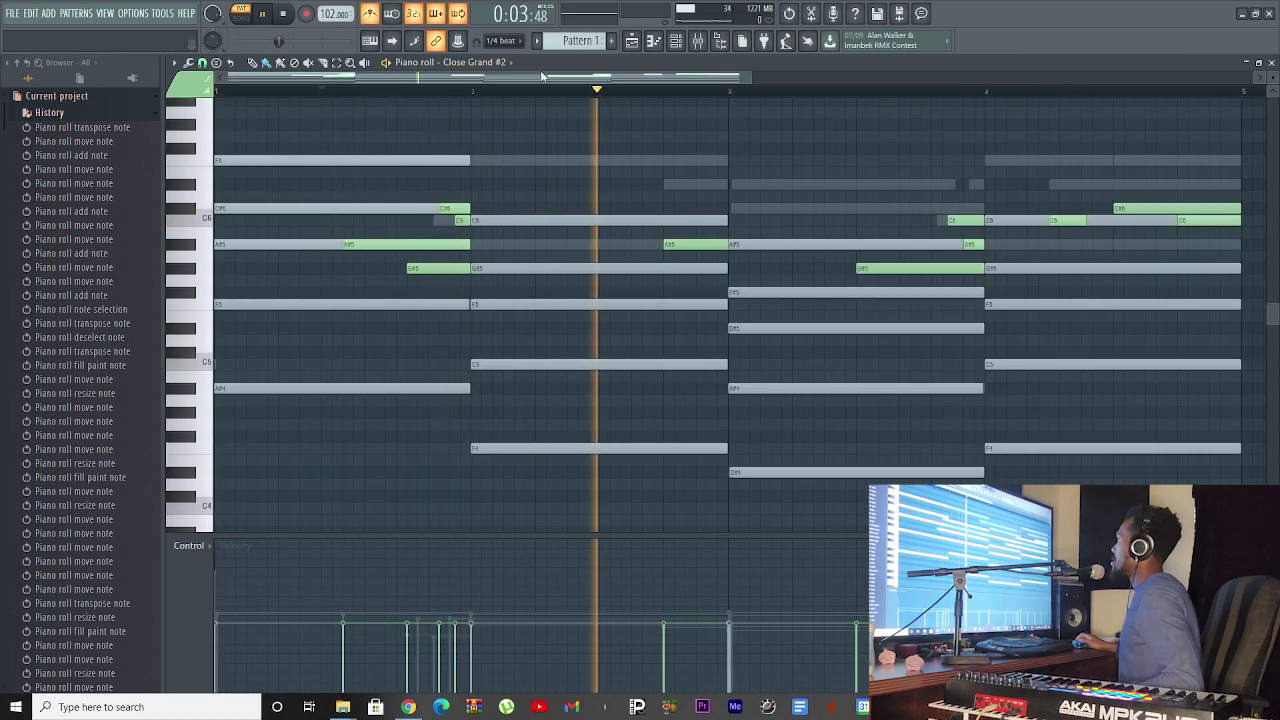
drag(557, 81, 699, 119)
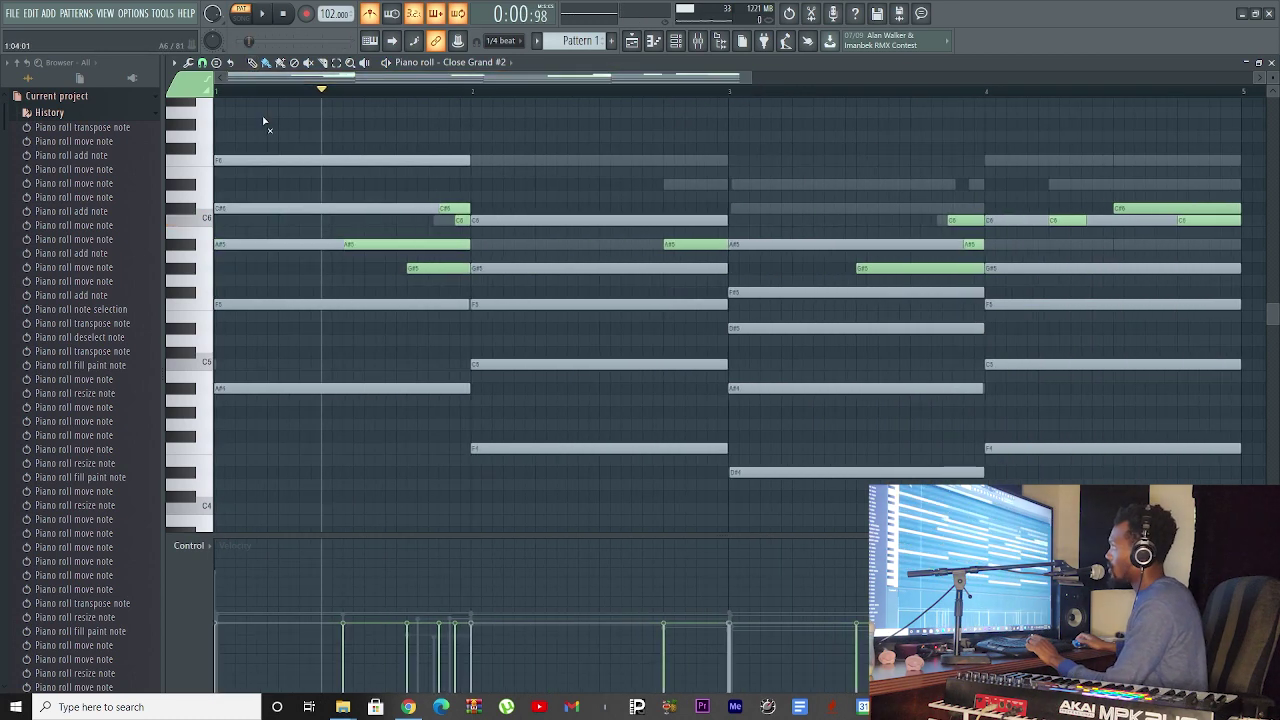
Unmute the chord notes in bars 1 to 4 so they sound together with the melody notes.
drag(264, 121, 248, 490)
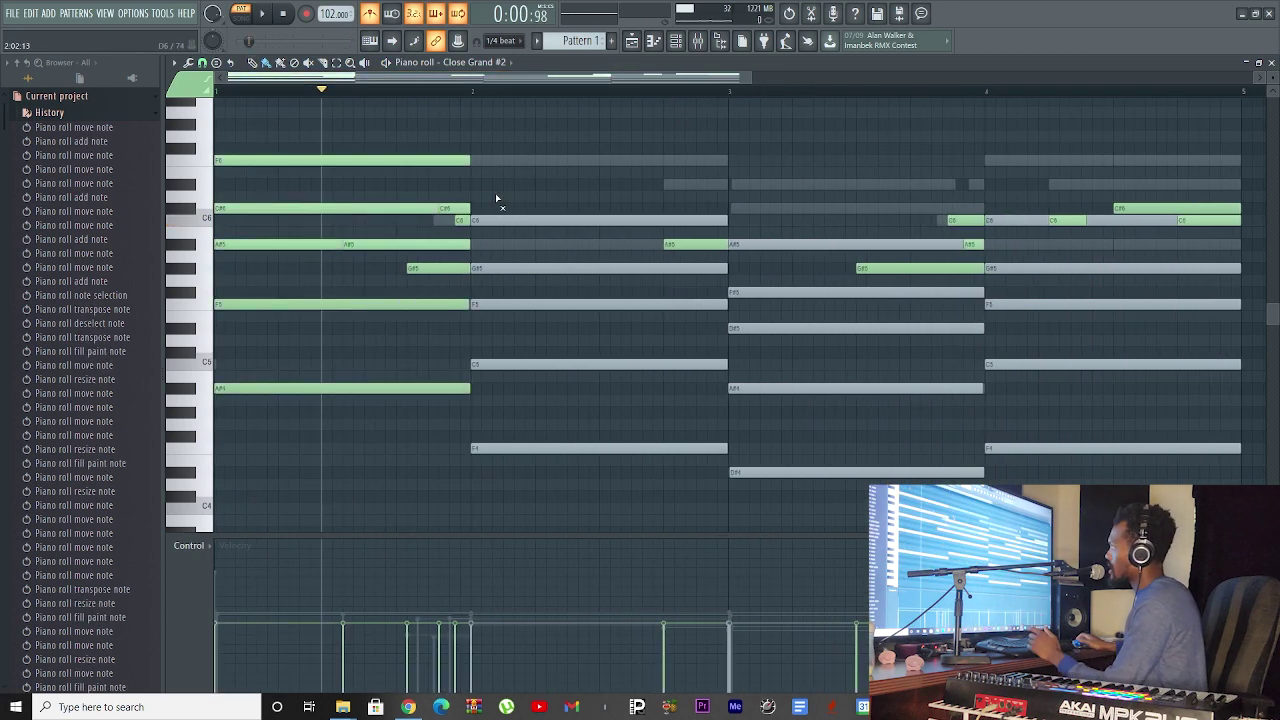
drag(495, 197, 527, 487)
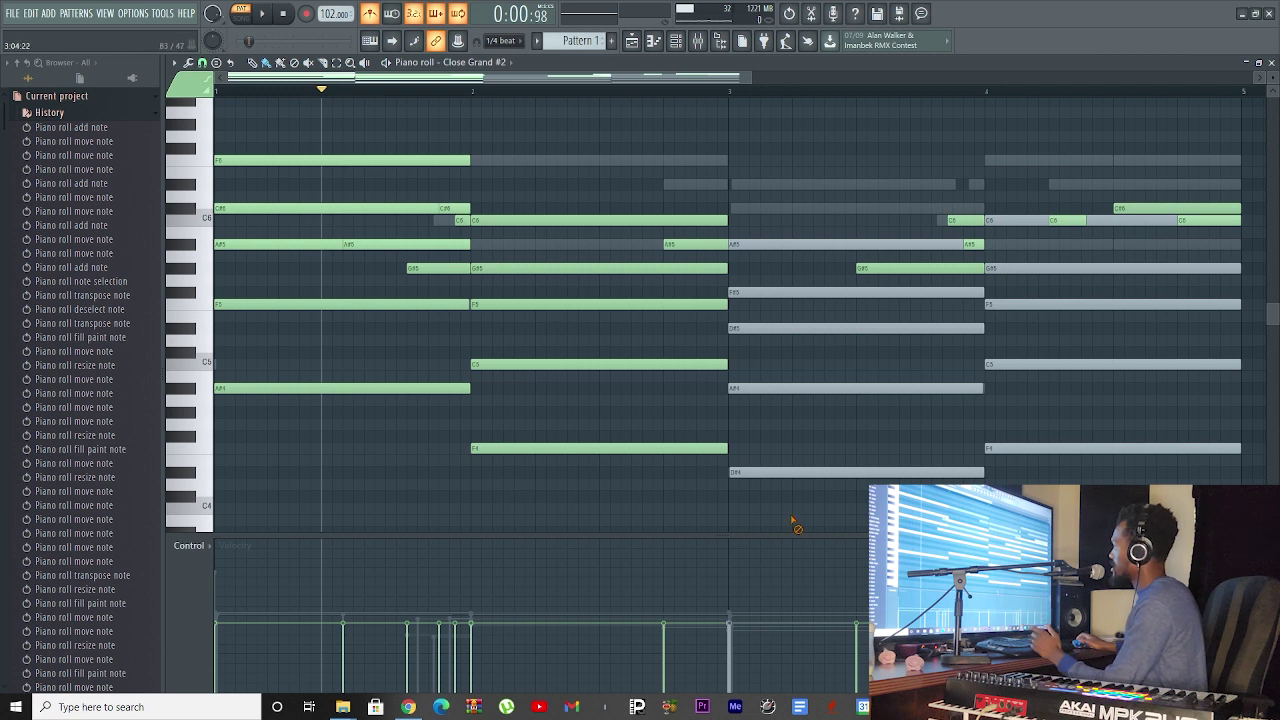
drag(791, 521, 812, 232)
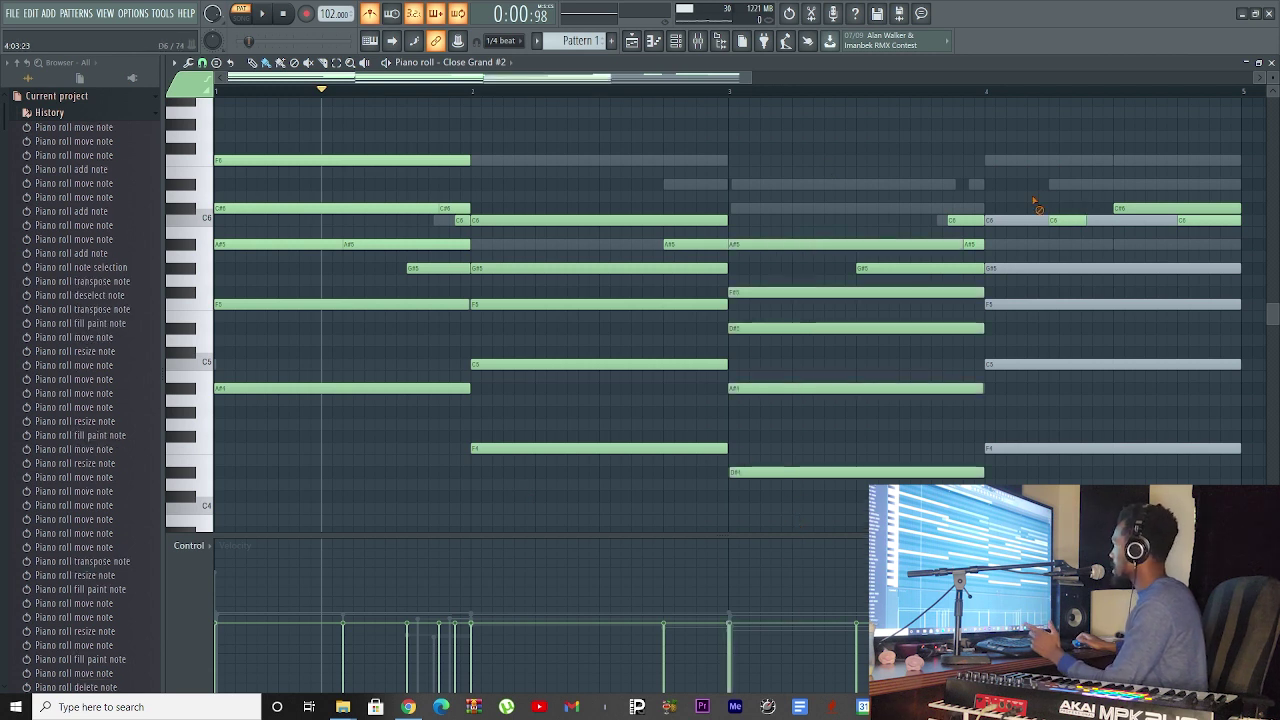
drag(1037, 199, 1015, 477)
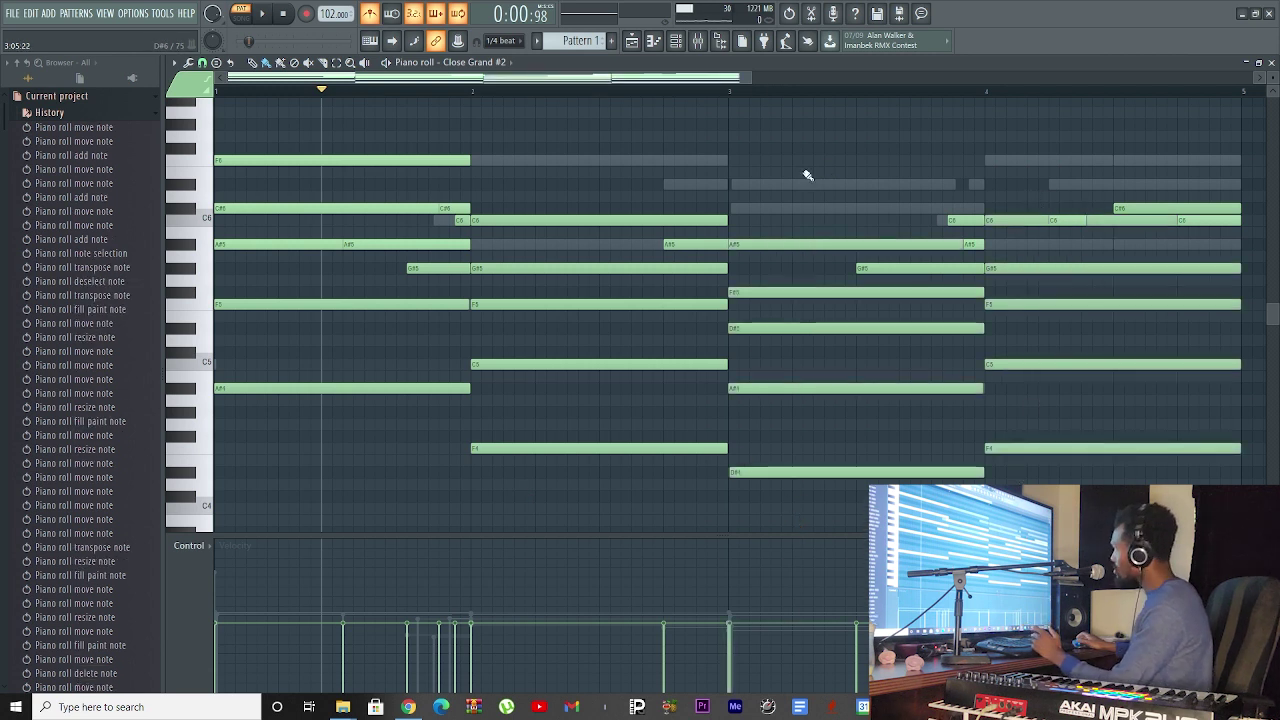
Play back the full progression of chords, bass and melody notes from the start.
key(space)
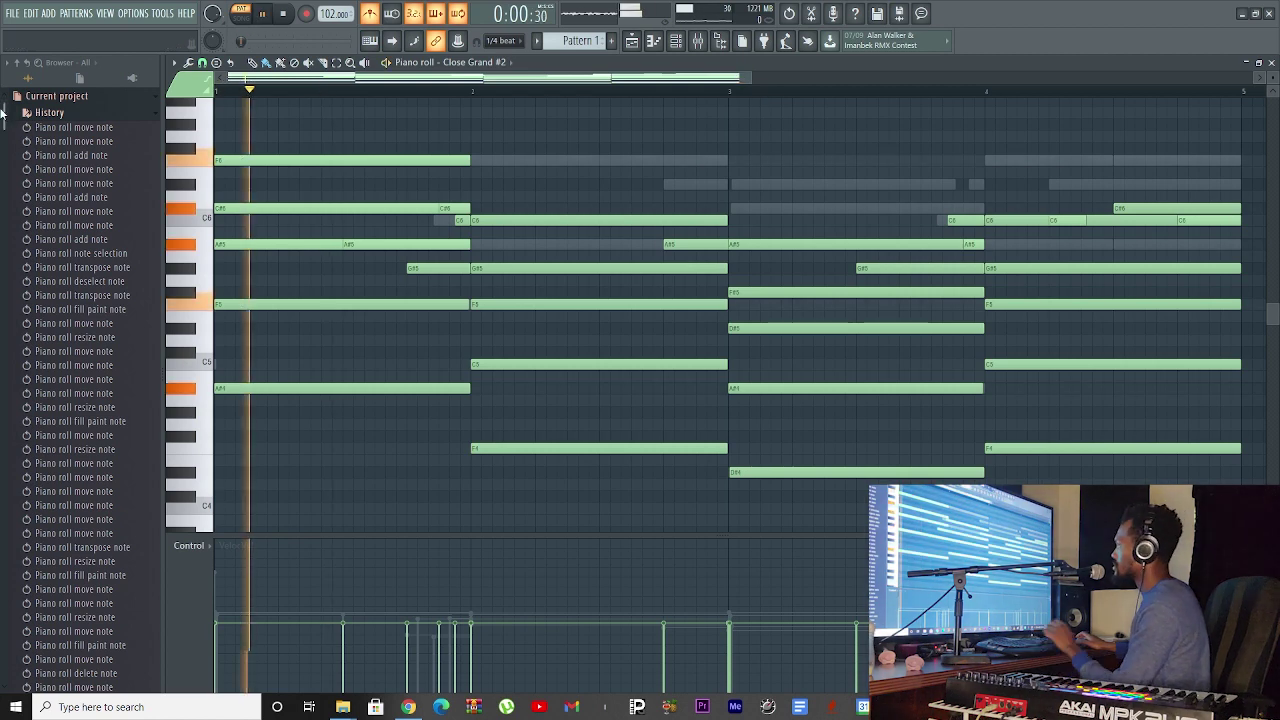
scroll(329, 171, down, 3)
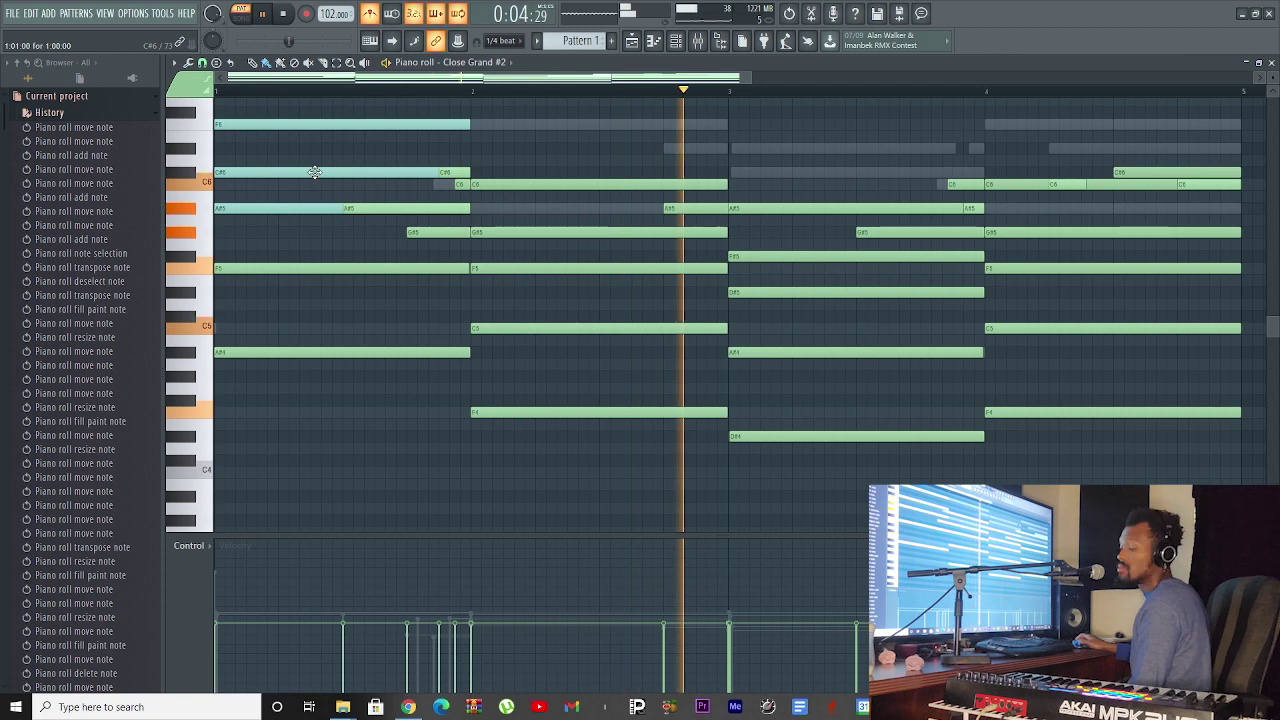
key(space)
scroll(446, 229, up, 3)
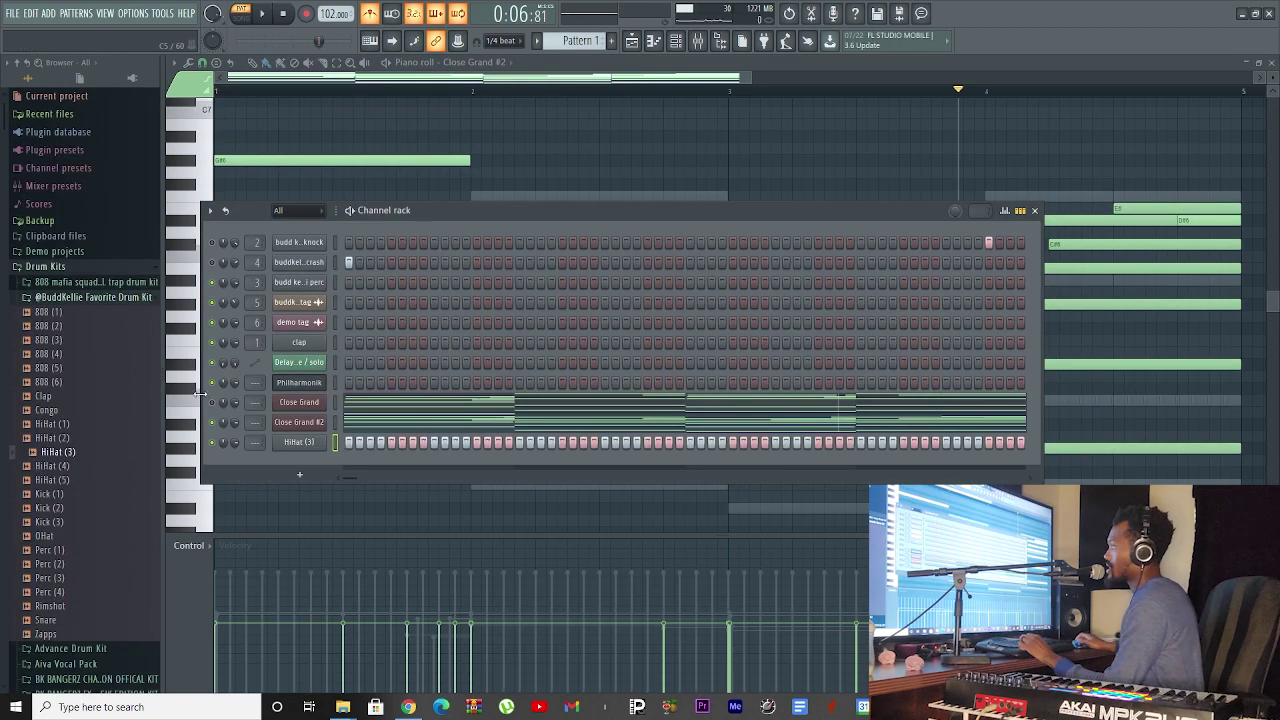
Add the Clap sample to the channel rack during playback and place its hits on every eighth step, starting at step 5.
key(space)
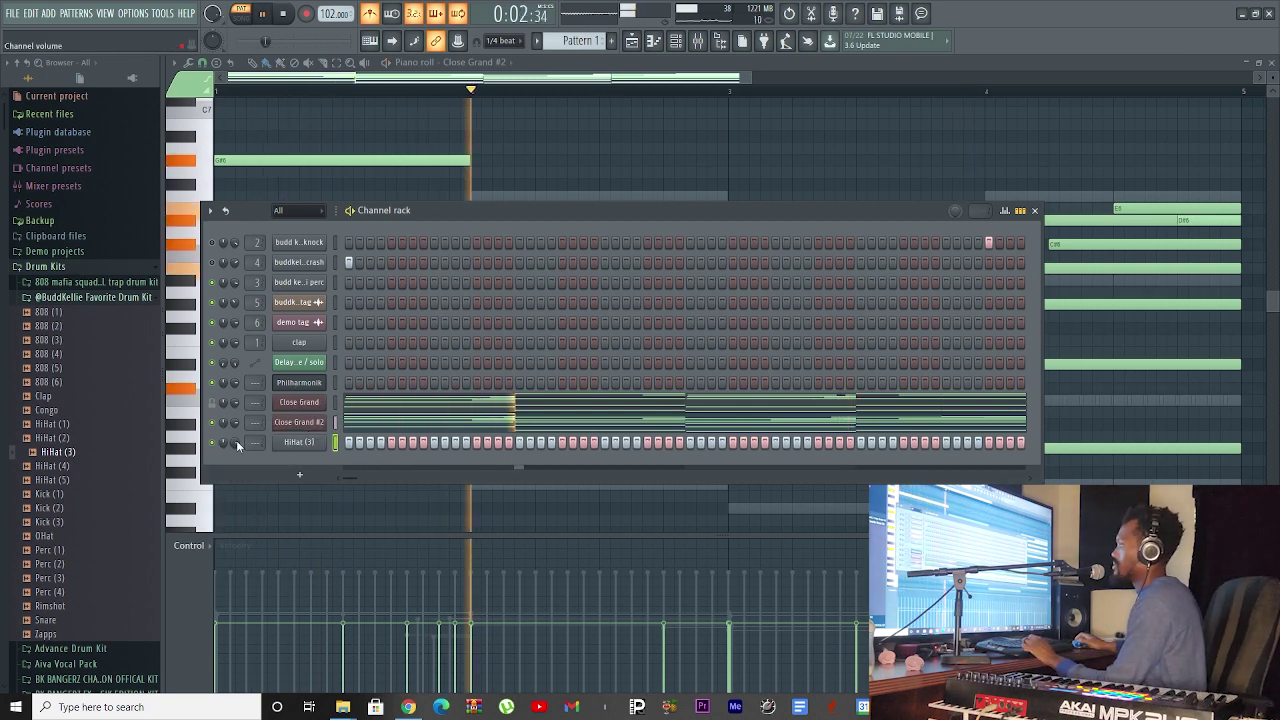
drag(86, 398, 393, 464)
click(391, 462)
click(477, 462)
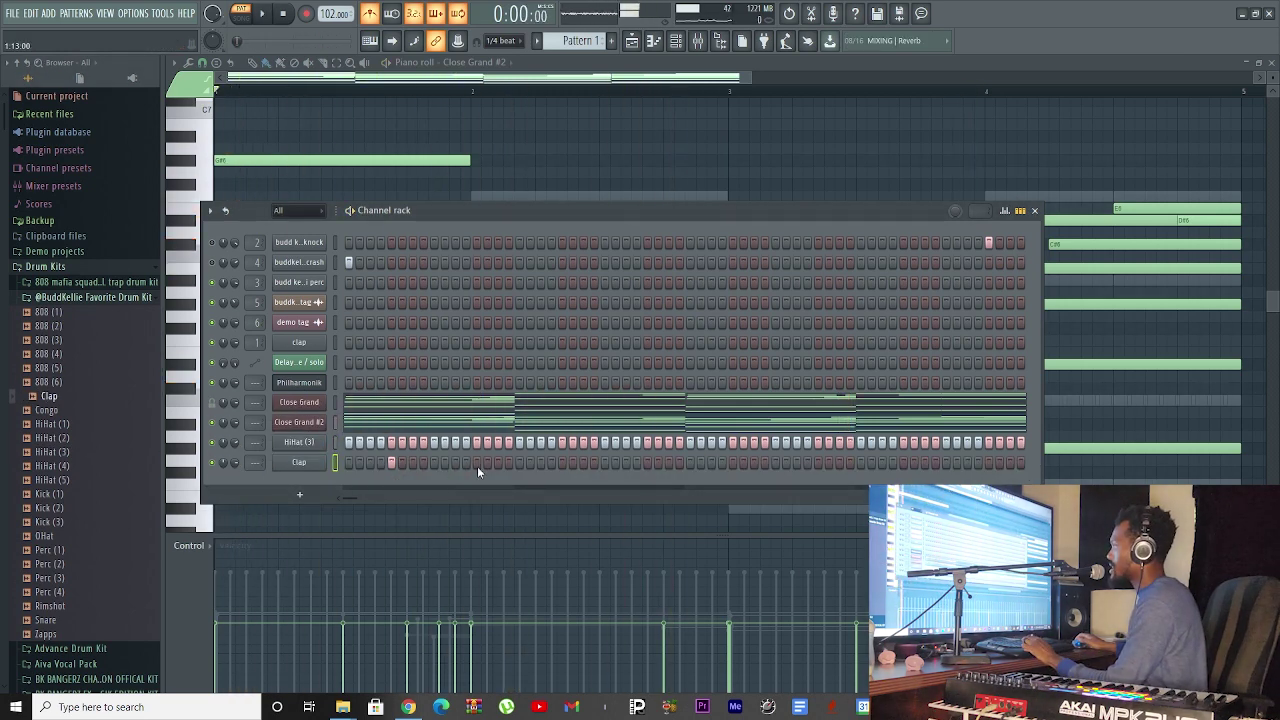
click(562, 462)
click(647, 462)
click(732, 462)
click(817, 462)
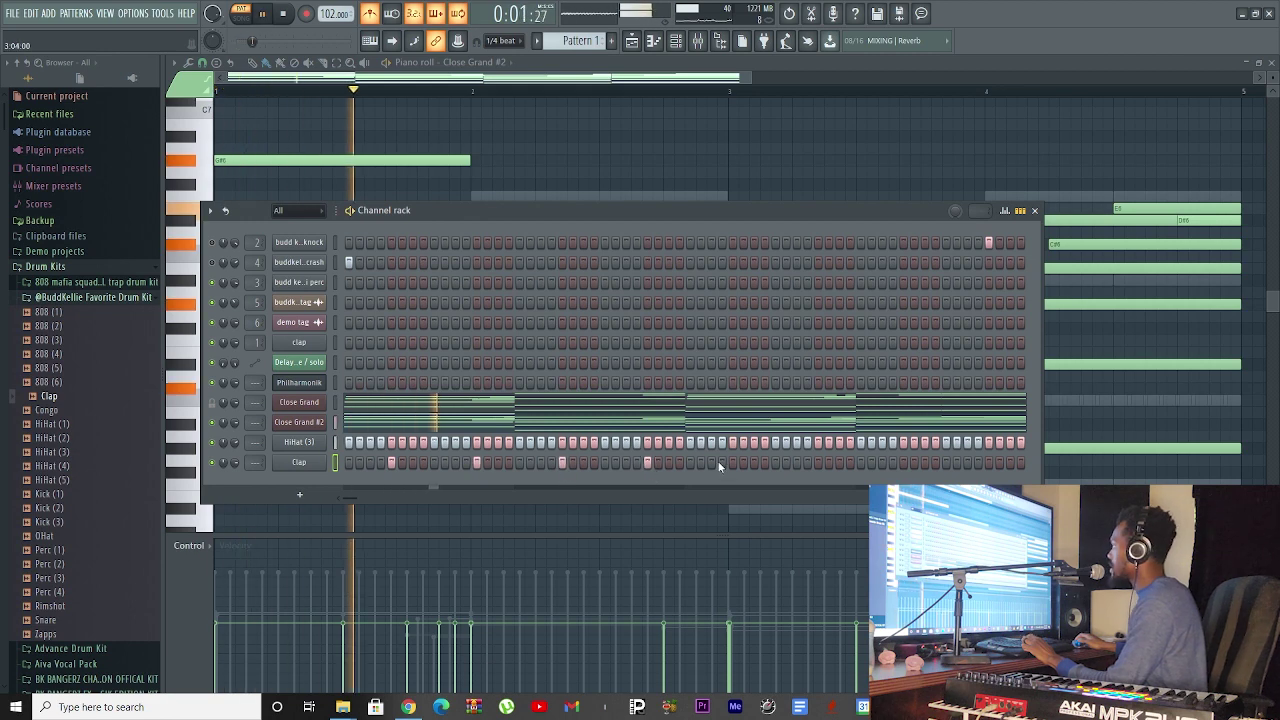
click(903, 462)
click(988, 462)
key(space)
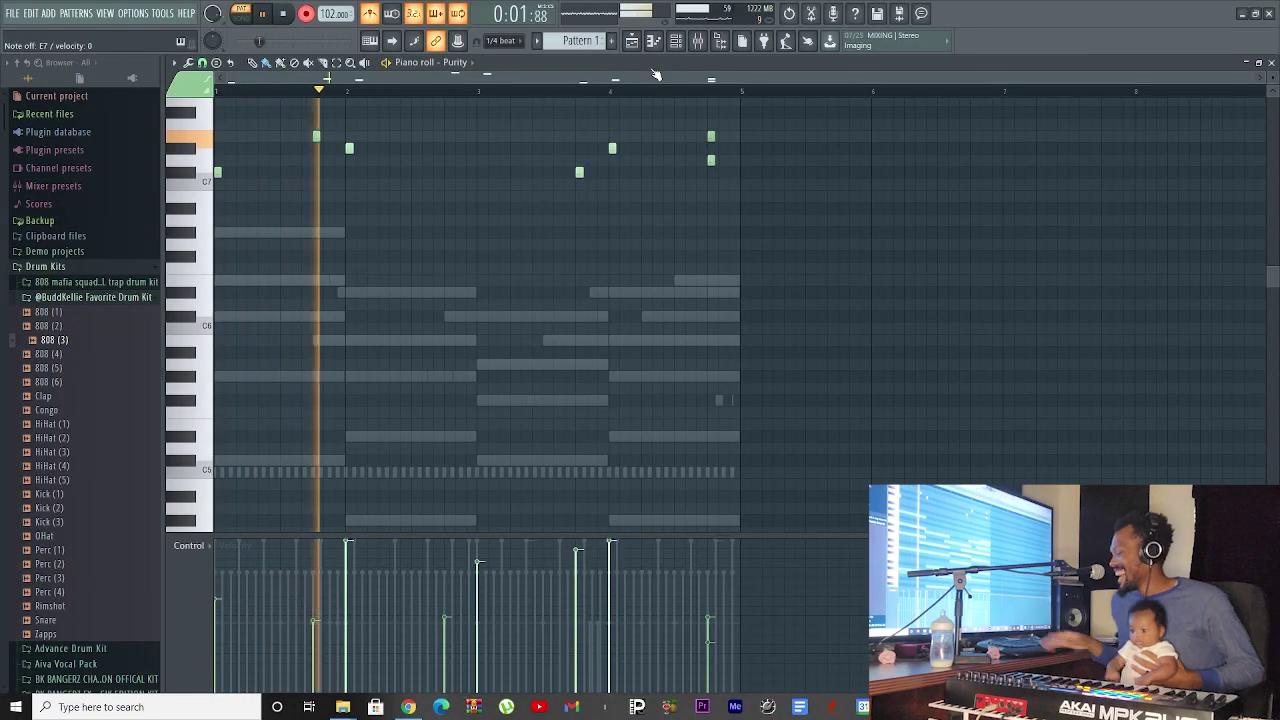
Stop recording the Purity melody and audition its high pitches, such as C#7, D#7, G#7 and A7, on the piano keys.
key(space)
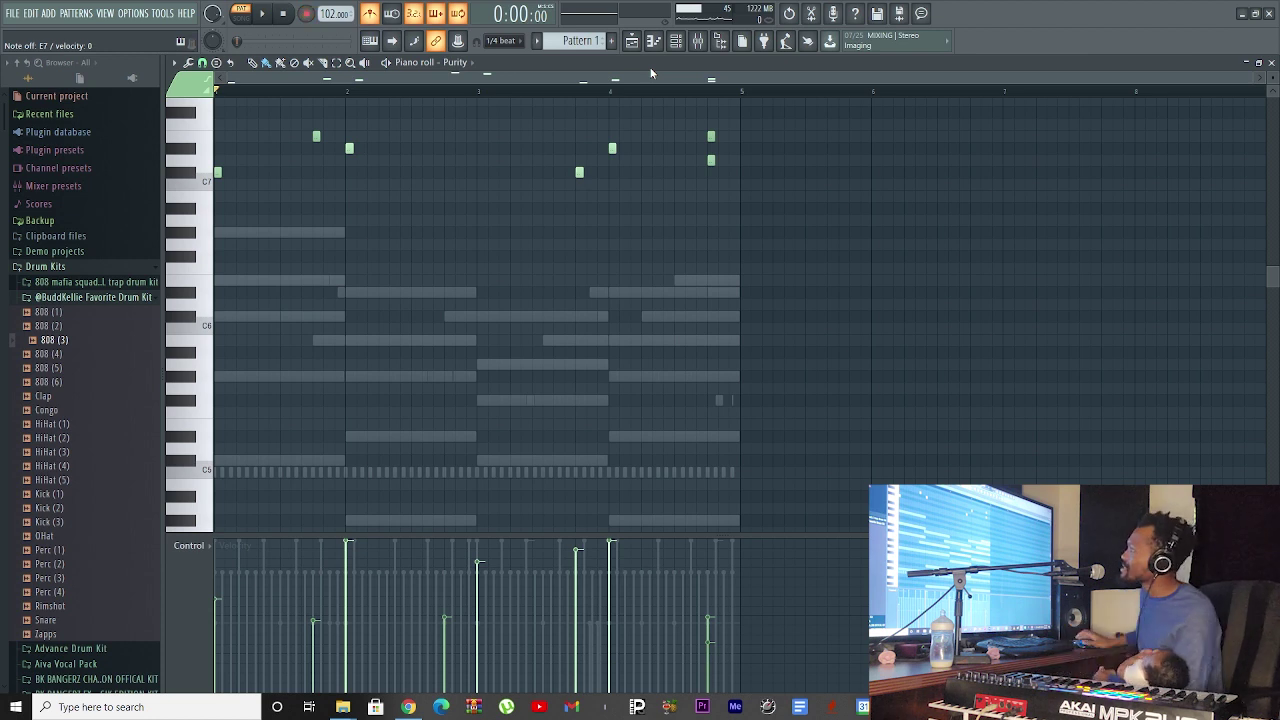
scroll(514, 243, up, 5)
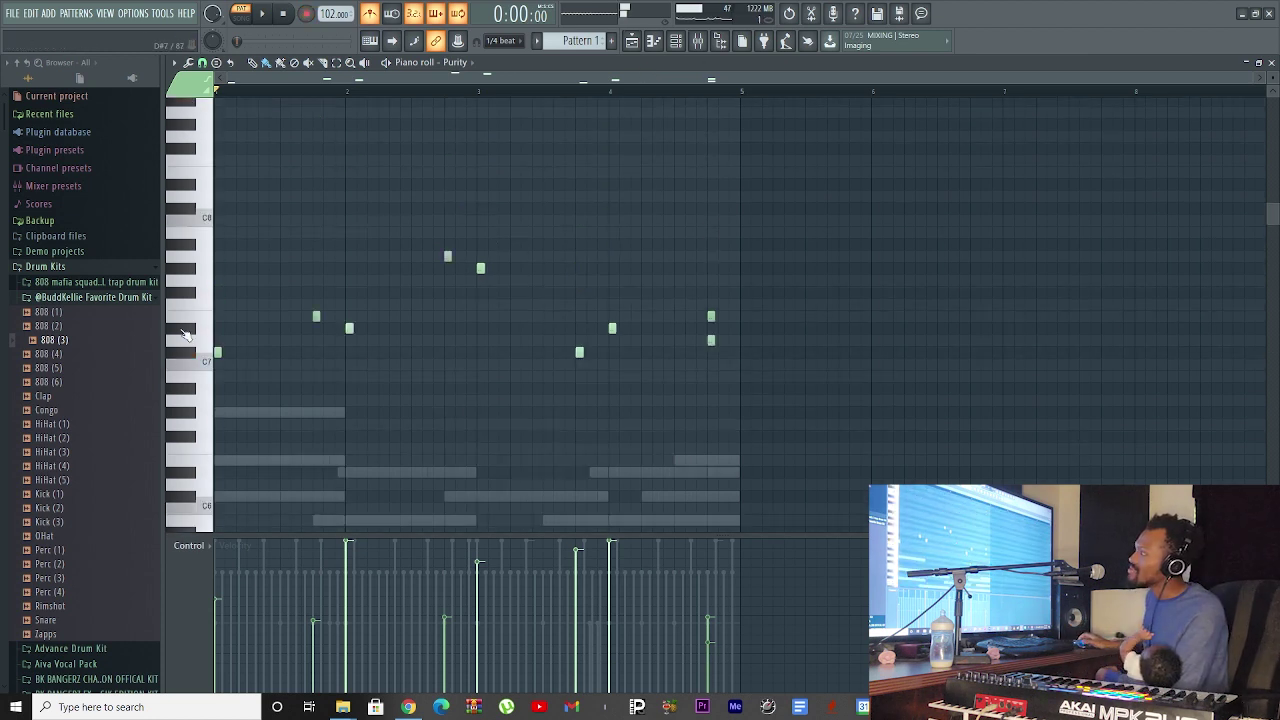
click(197, 258)
click(196, 270)
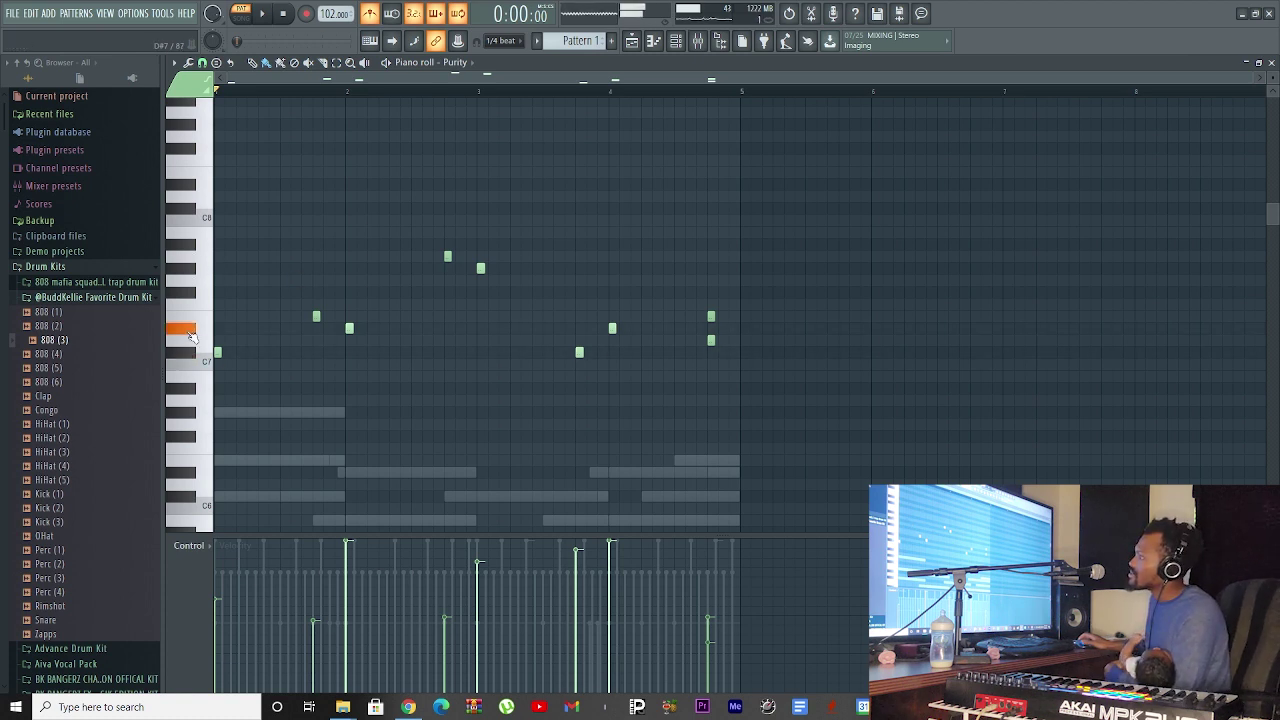
click(193, 355)
click(193, 330)
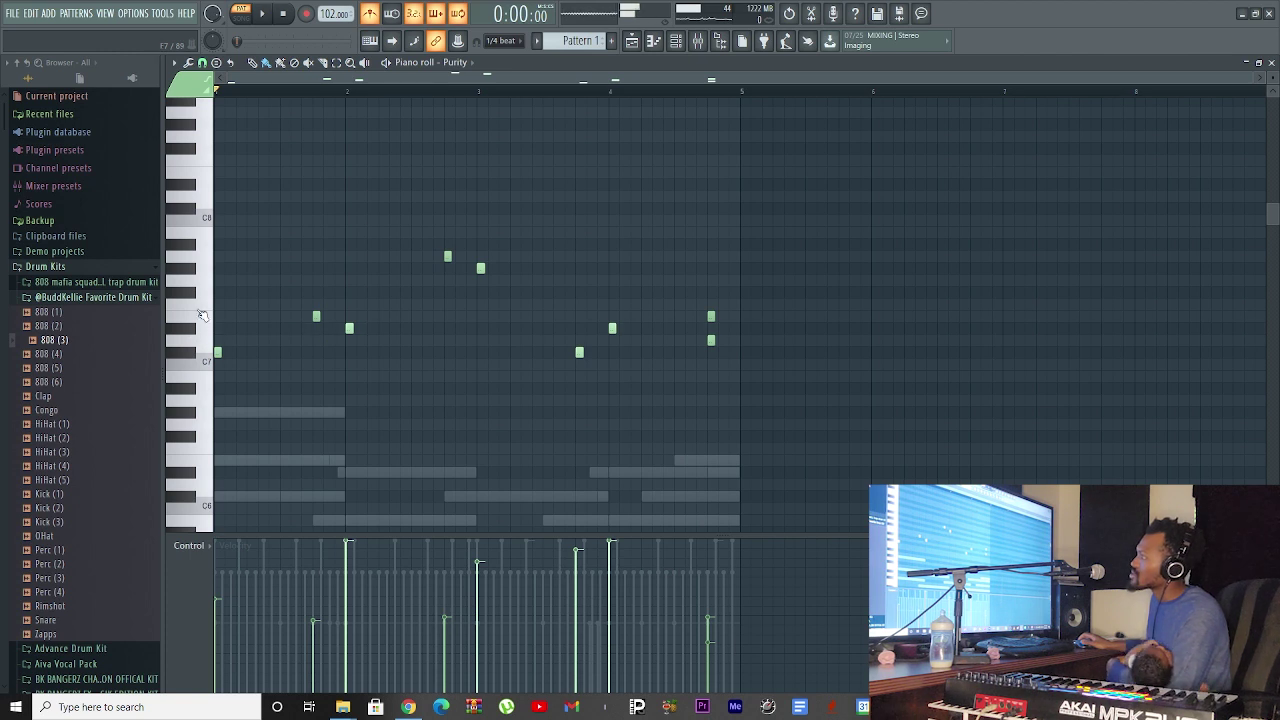
click(193, 264)
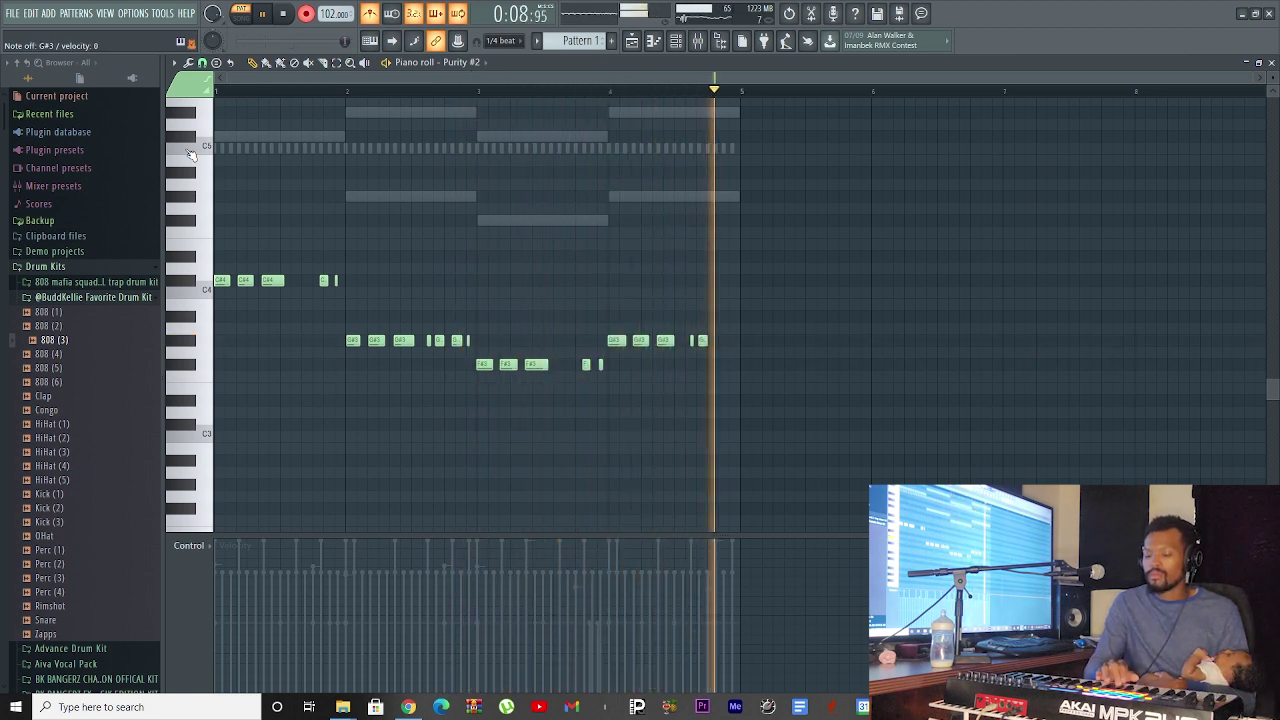
Finish recording the Purity #2 bass line and select its notes across bars 1 to 4.
key(space)
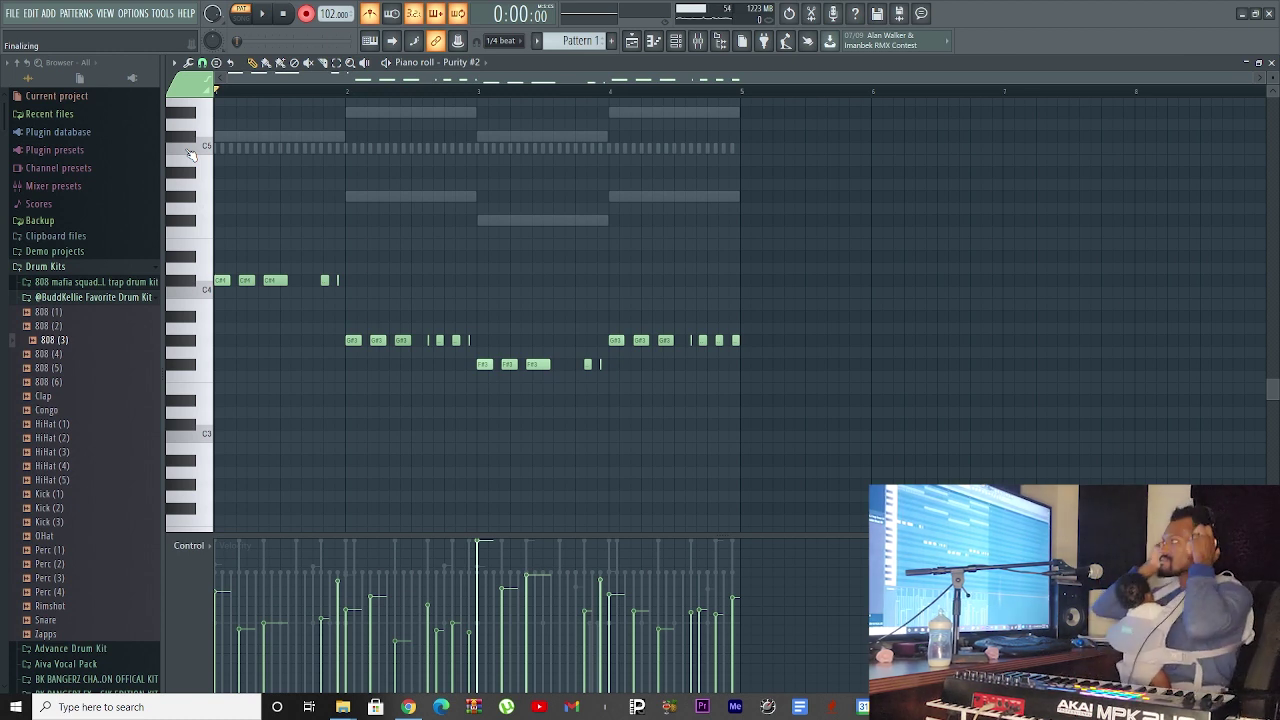
drag(266, 178, 751, 451)
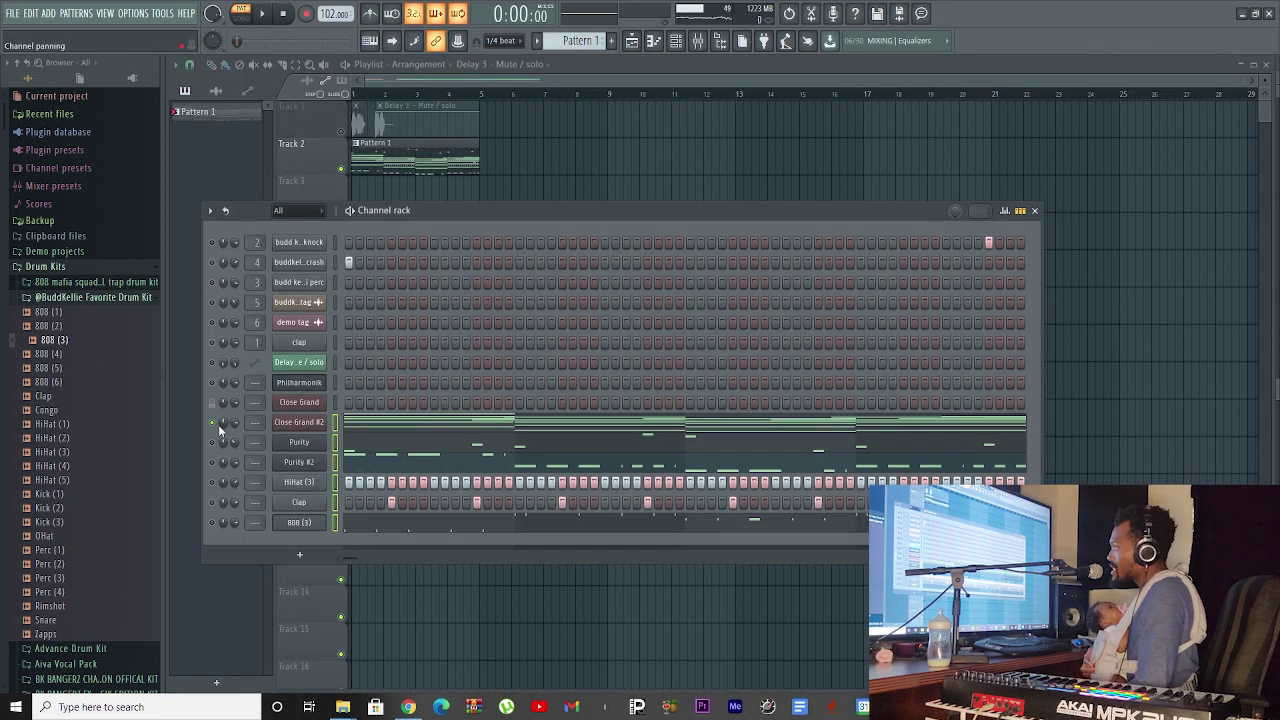
Play back Pattern 1 from the channel rack to hear the piano, Purity, hi-hat, clap and 808 layers.
key(space)
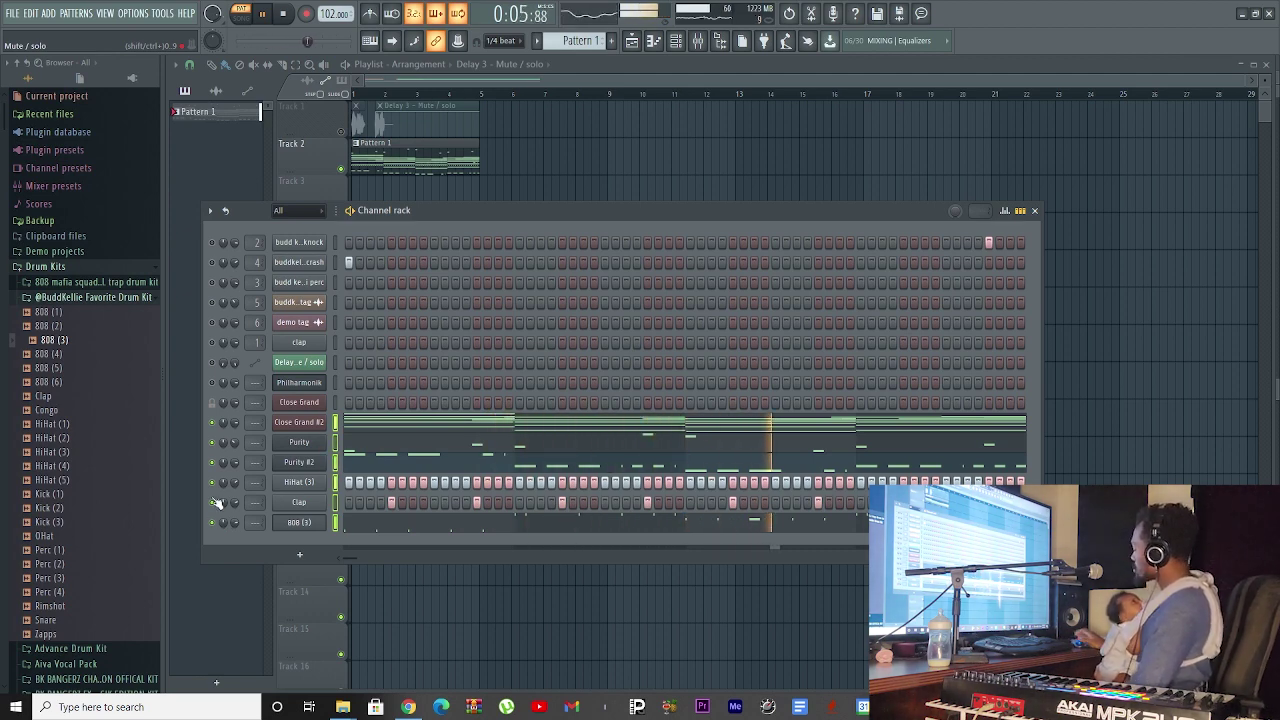
key(space)
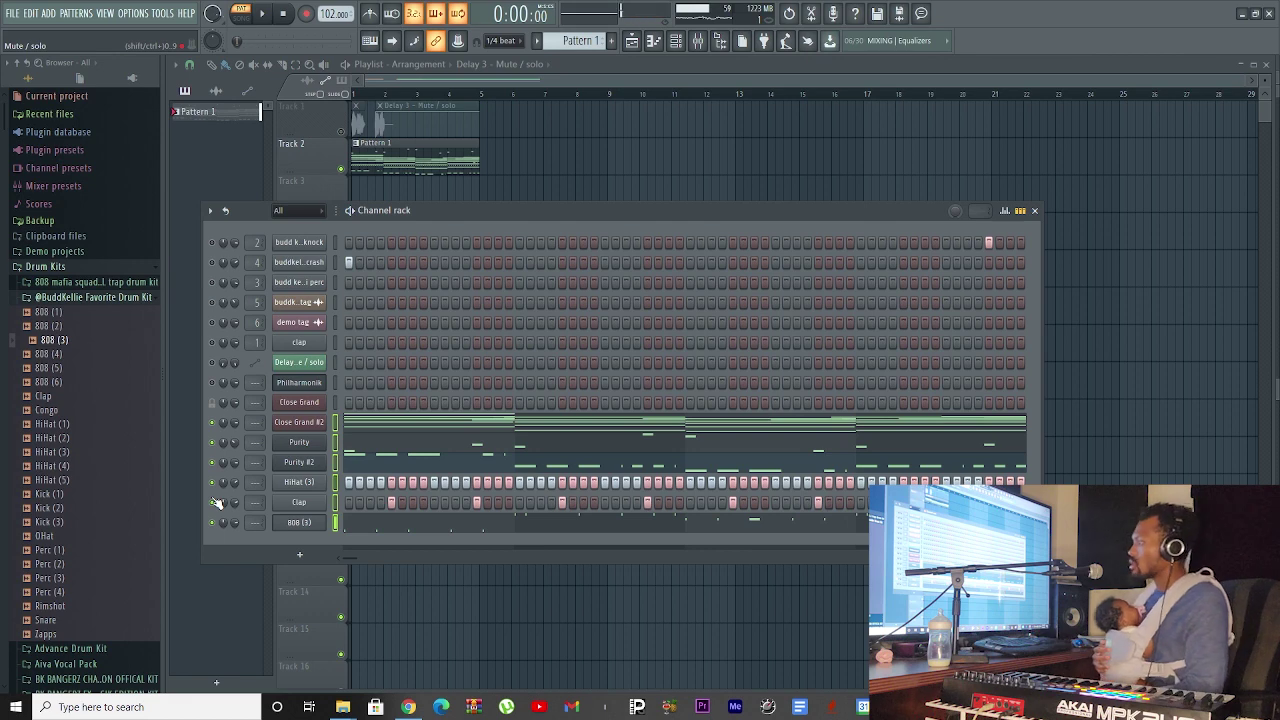